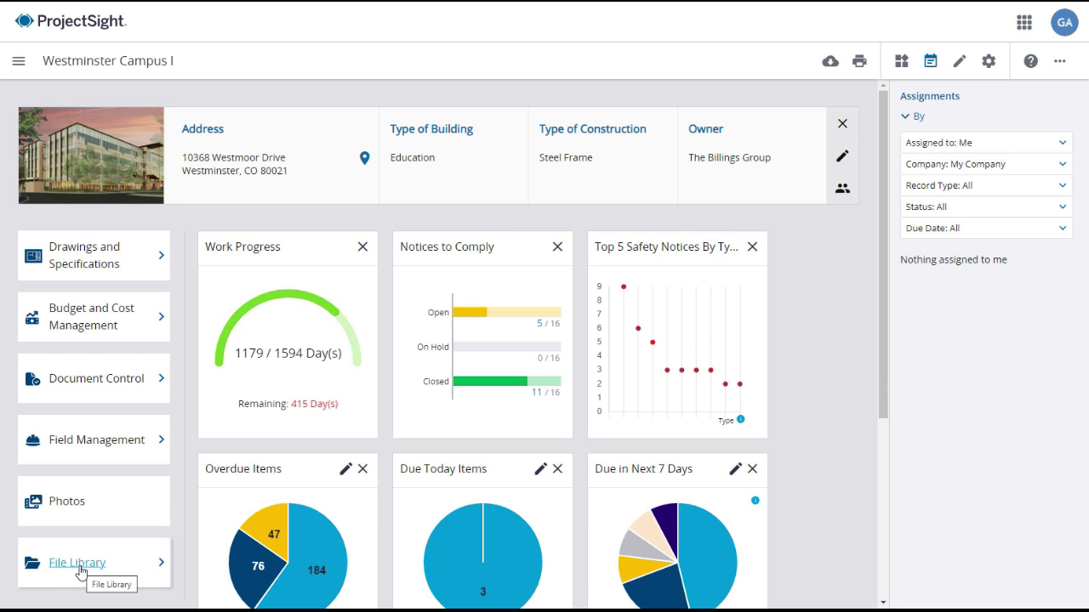
- Open the File Library of the Westminster Campus I project and look over its Status filter options
click(162, 567)
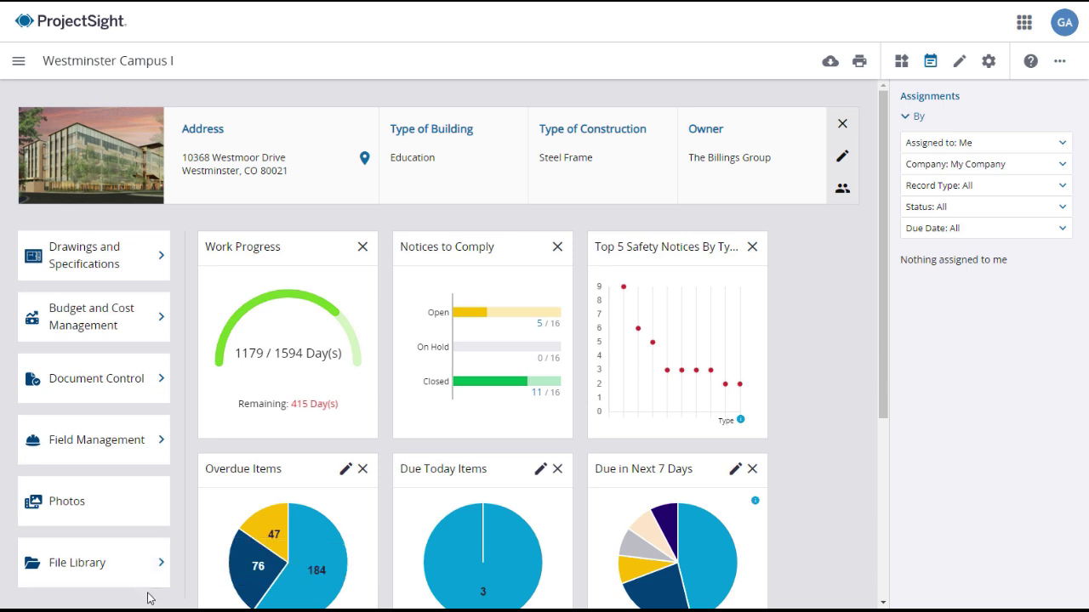
click(73, 563)
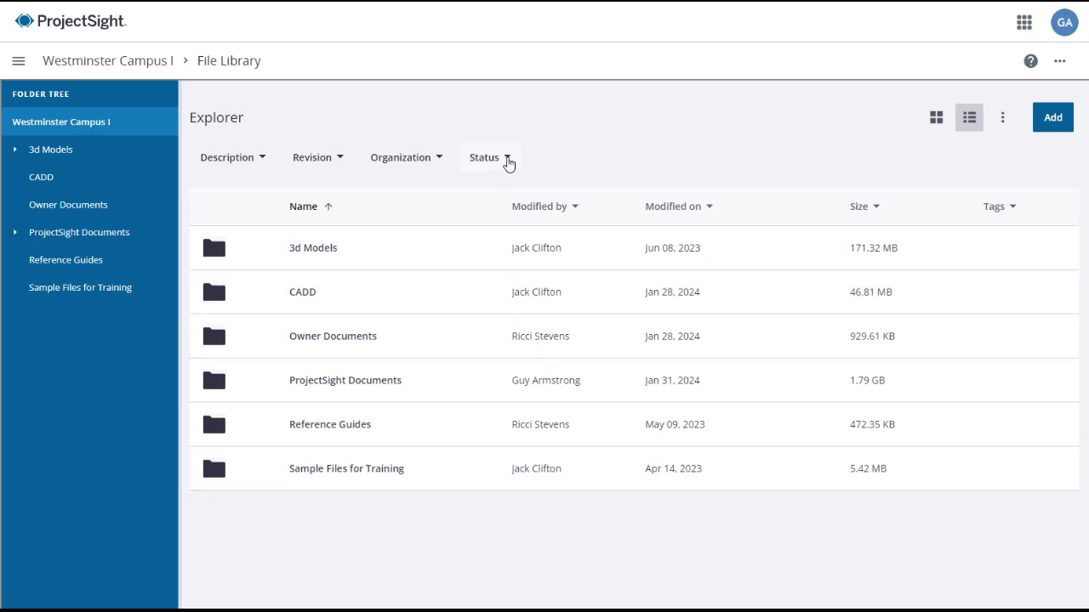
click(507, 159)
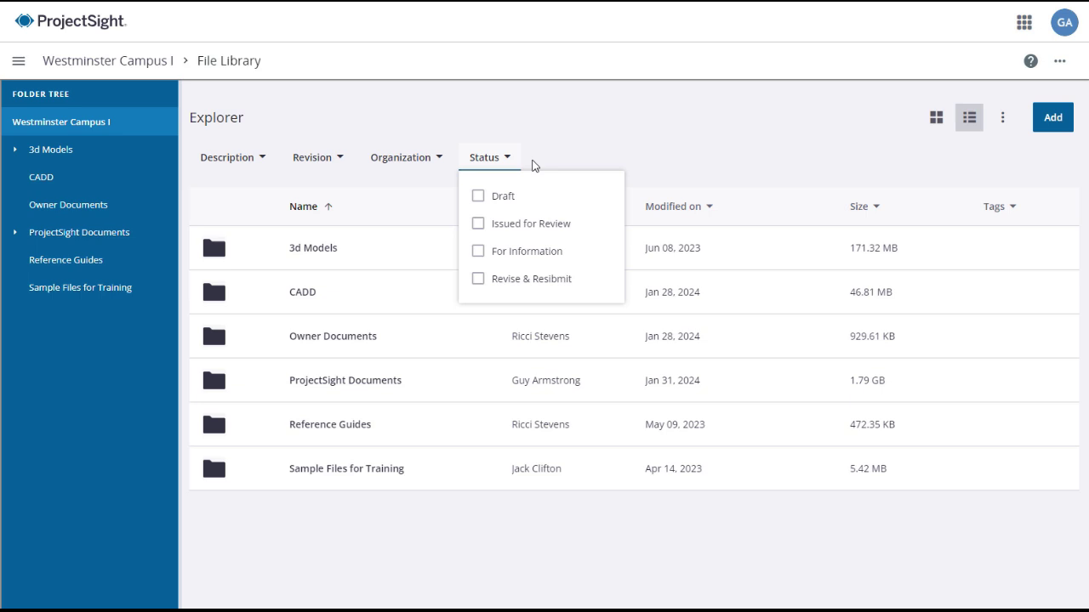
click(534, 165)
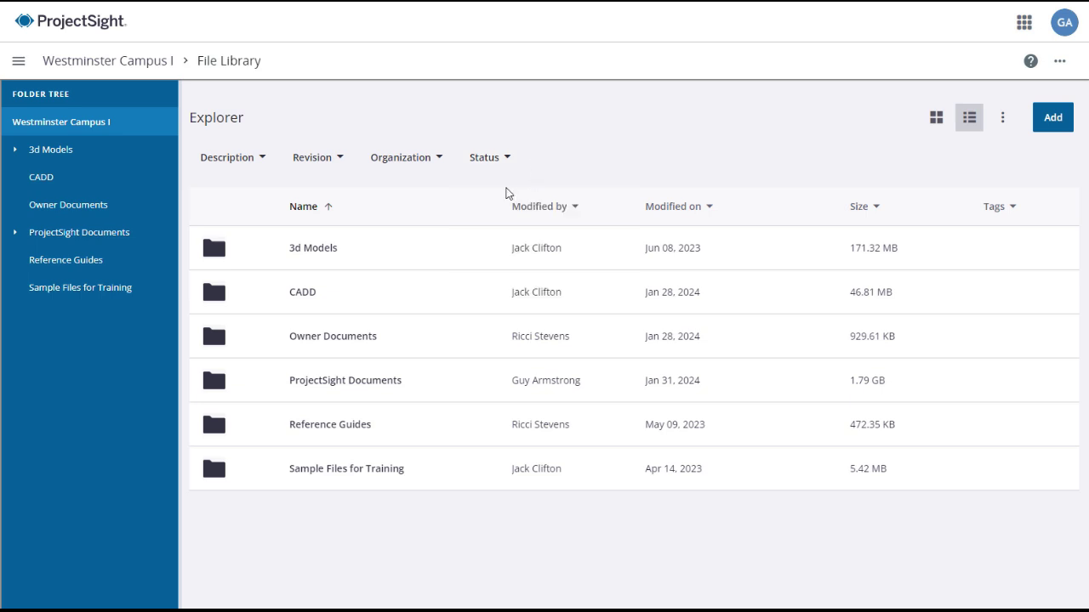
- Go to folder 017 under ProjectSight Documents, Change Order Requests Documents, and select the Change Order Request 017 - Misc Changes file
click(16, 234)
click(70, 241)
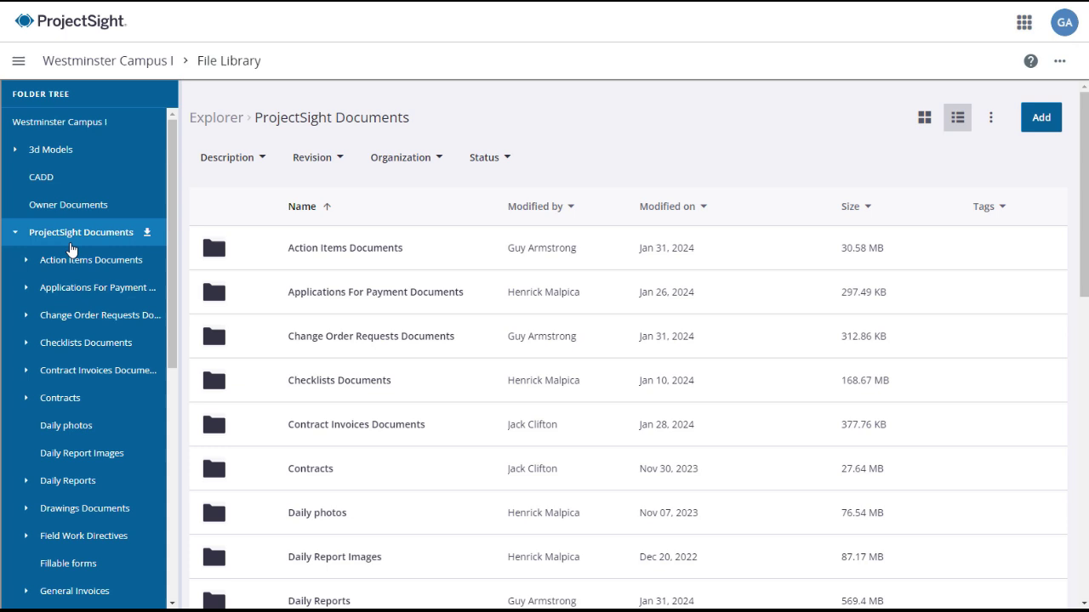
click(26, 316)
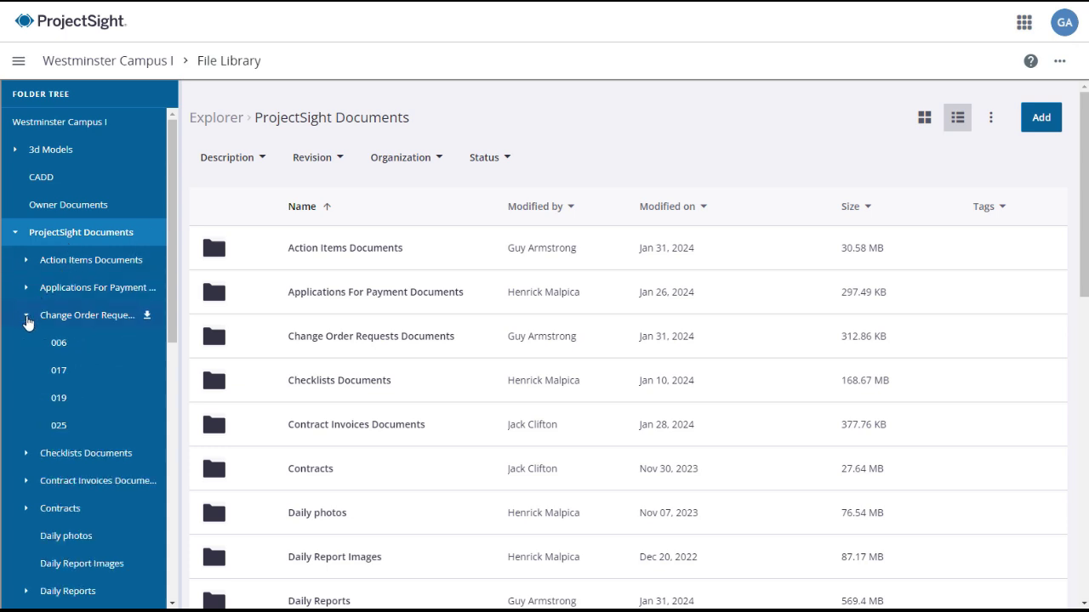
click(74, 376)
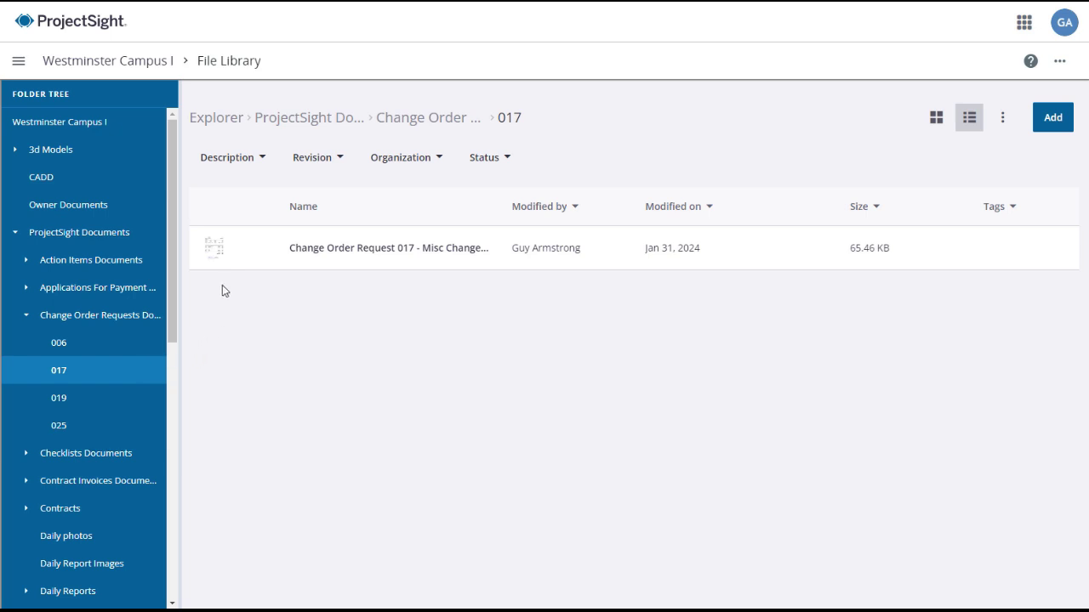
click(214, 249)
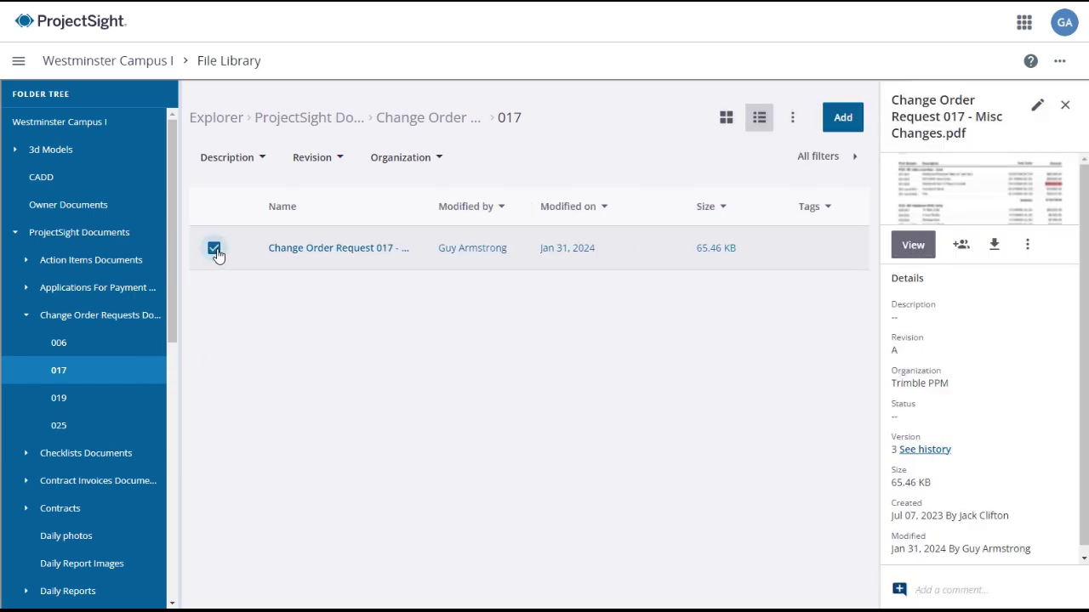
- Review the editable properties and the version history of the Change Order Request 017 file
click(1037, 107)
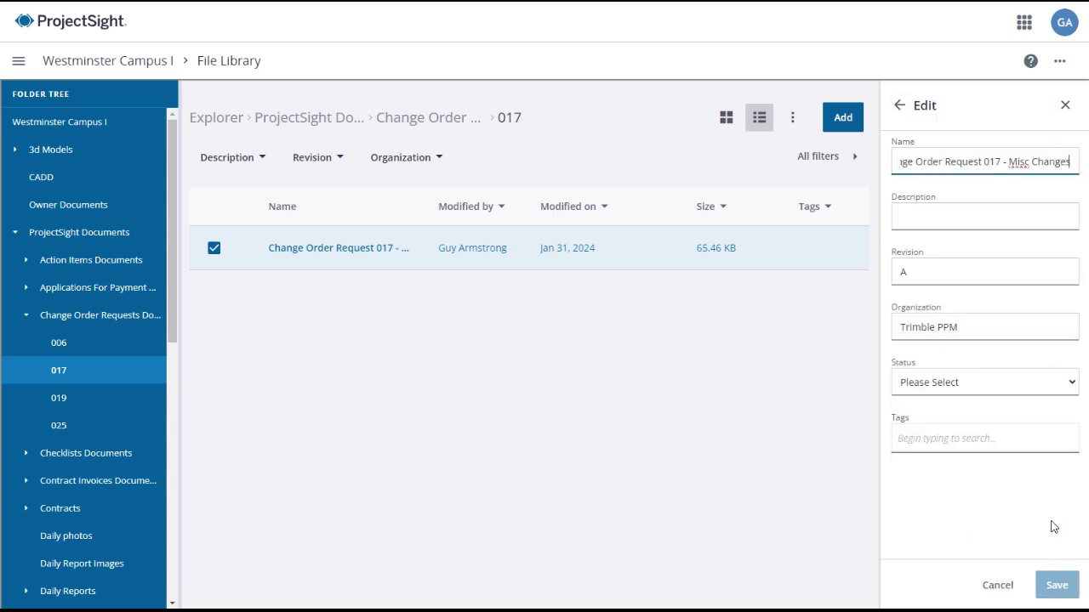
click(993, 589)
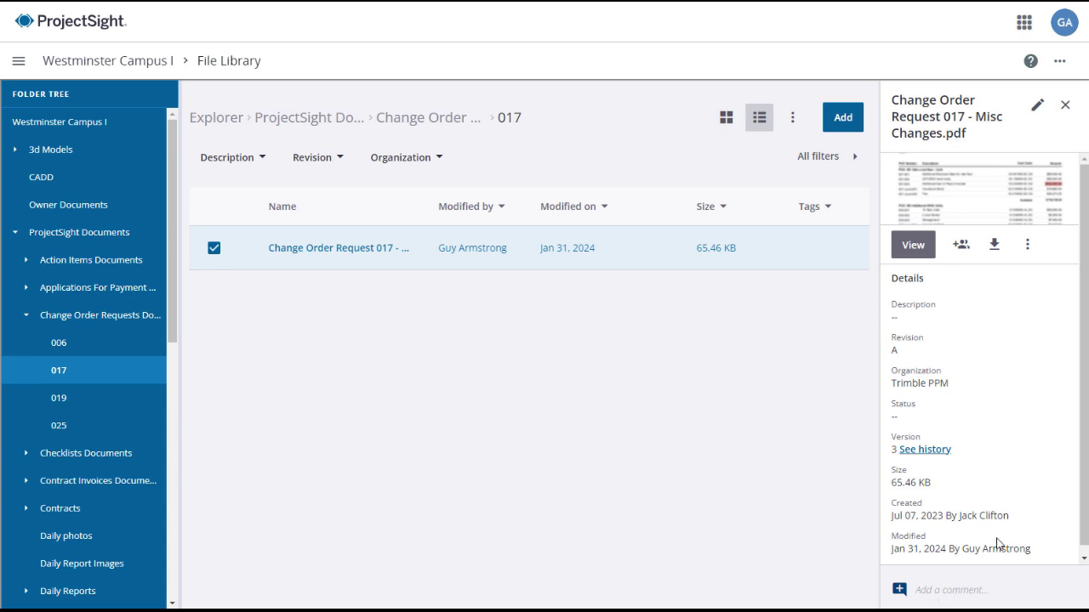
click(932, 451)
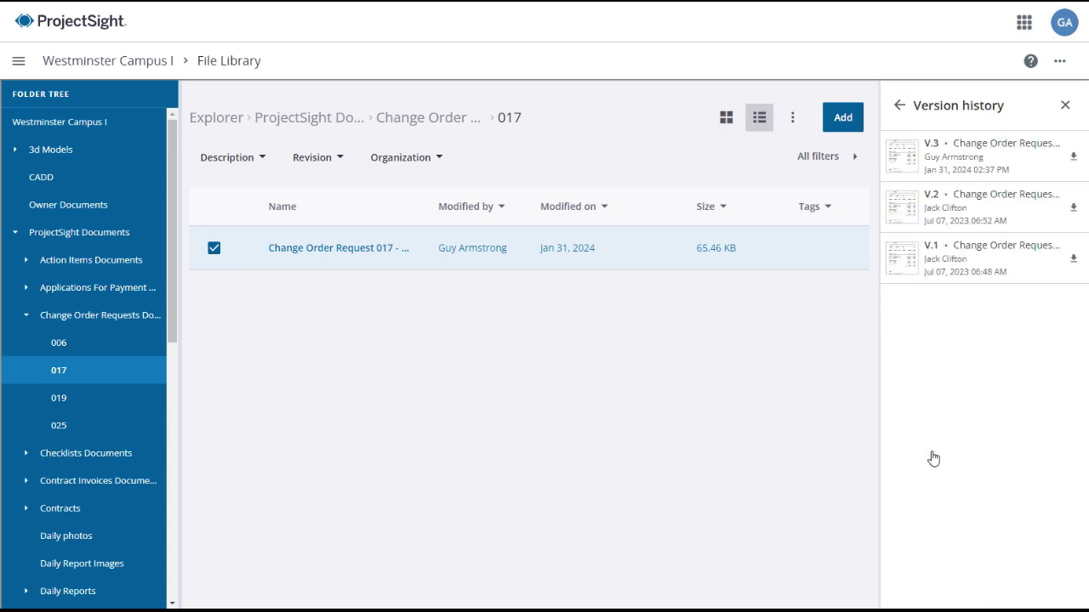
click(899, 106)
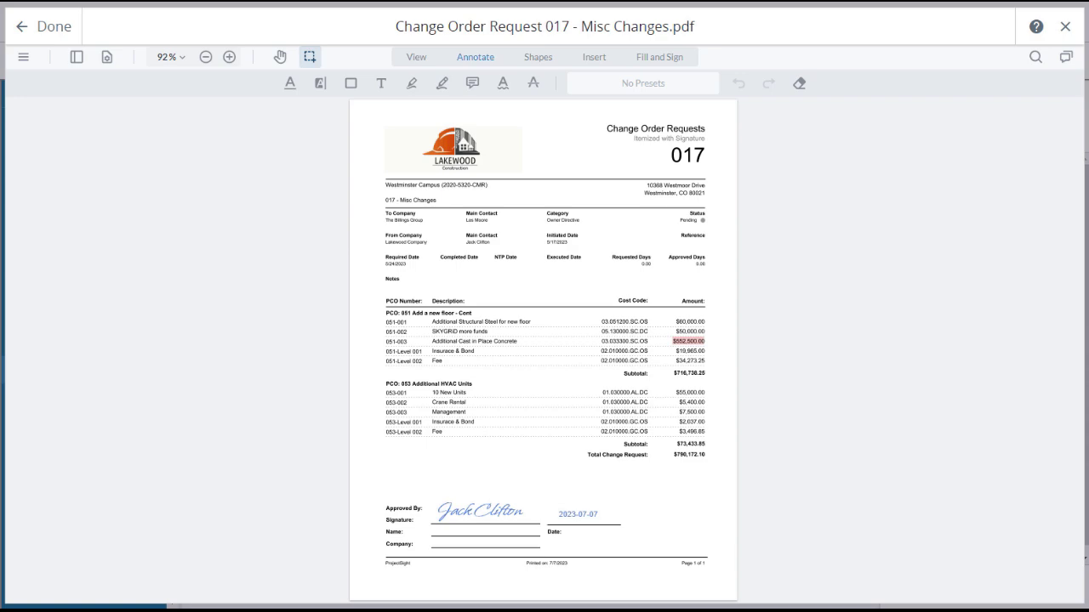
- Examine the Change Order Request 017 PDF at 142% zoom, check its download, save and print options, and close the viewer
click(229, 57)
click(230, 57)
drag(297, 176, 299, 304)
scroll(327, 285, up, 2)
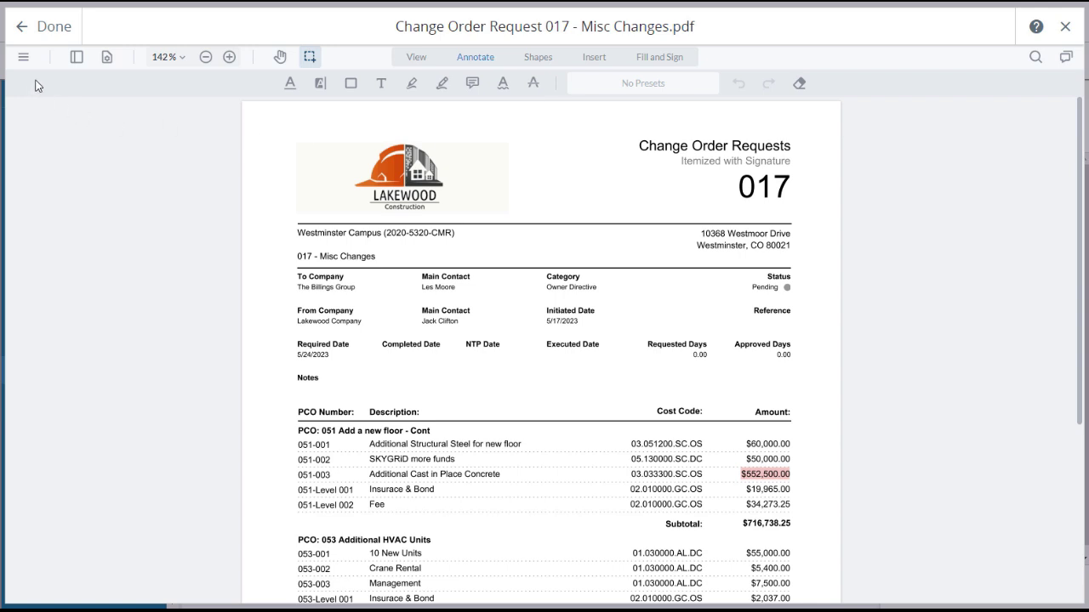
click(24, 58)
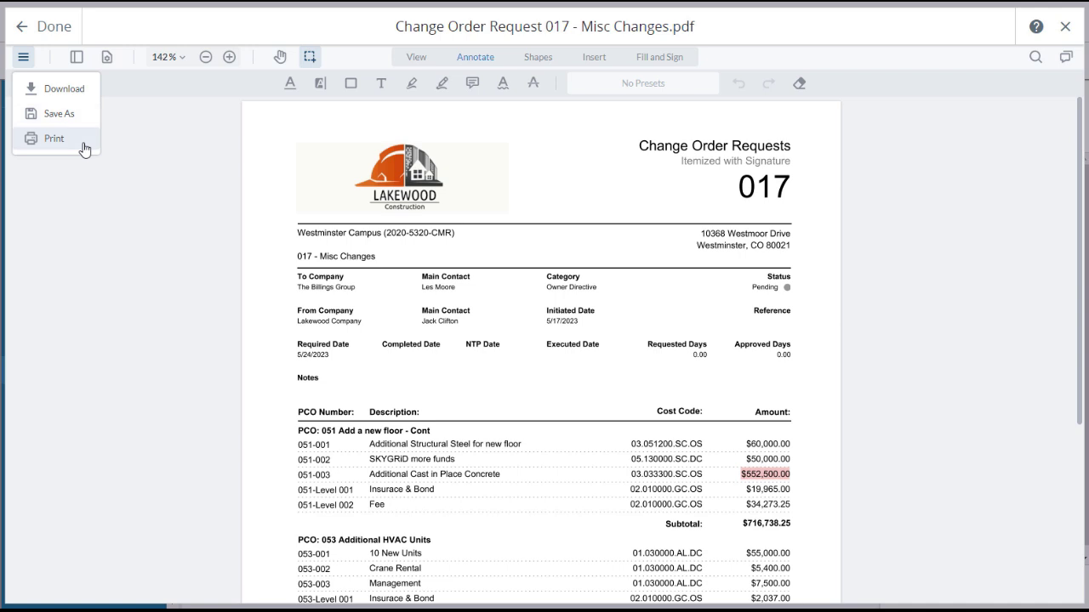
click(134, 164)
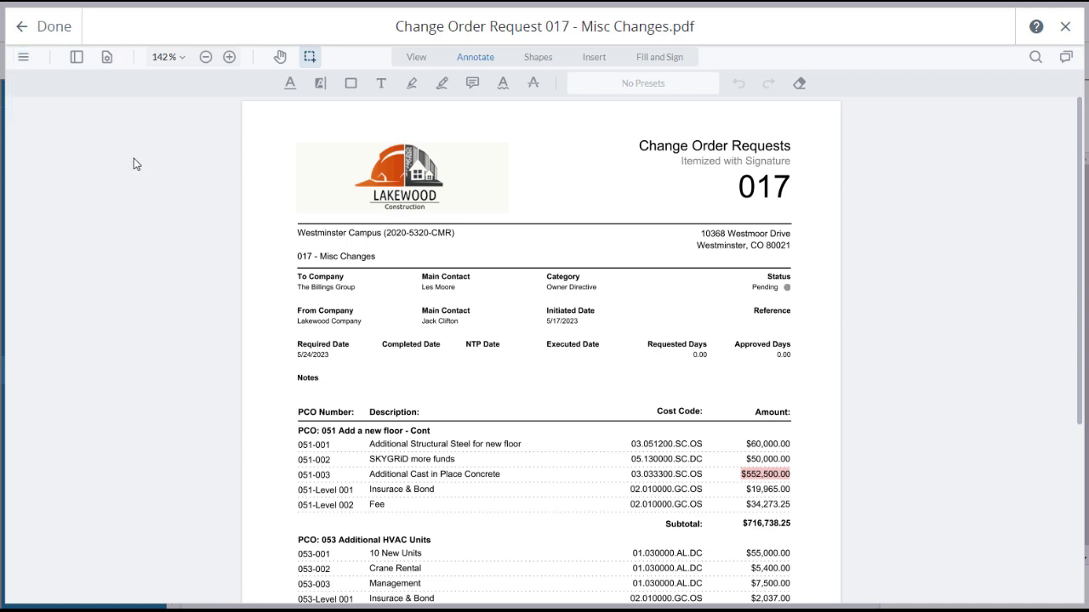
click(62, 32)
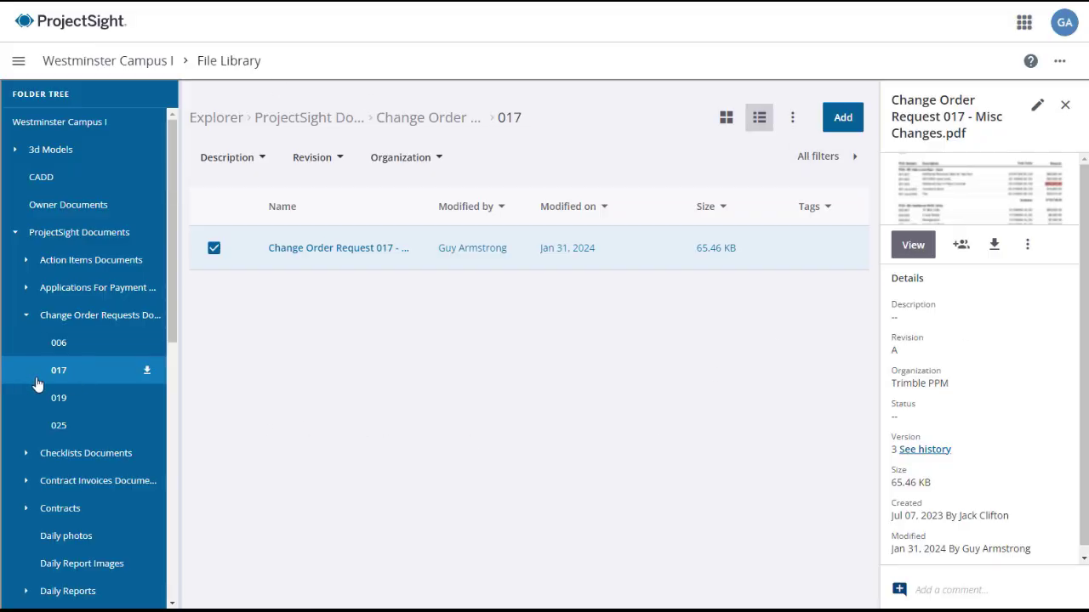
- Deselect the change order file, collapse the ProjectSight Documents folder tree and return to the Westminster Campus I root folder
click(213, 248)
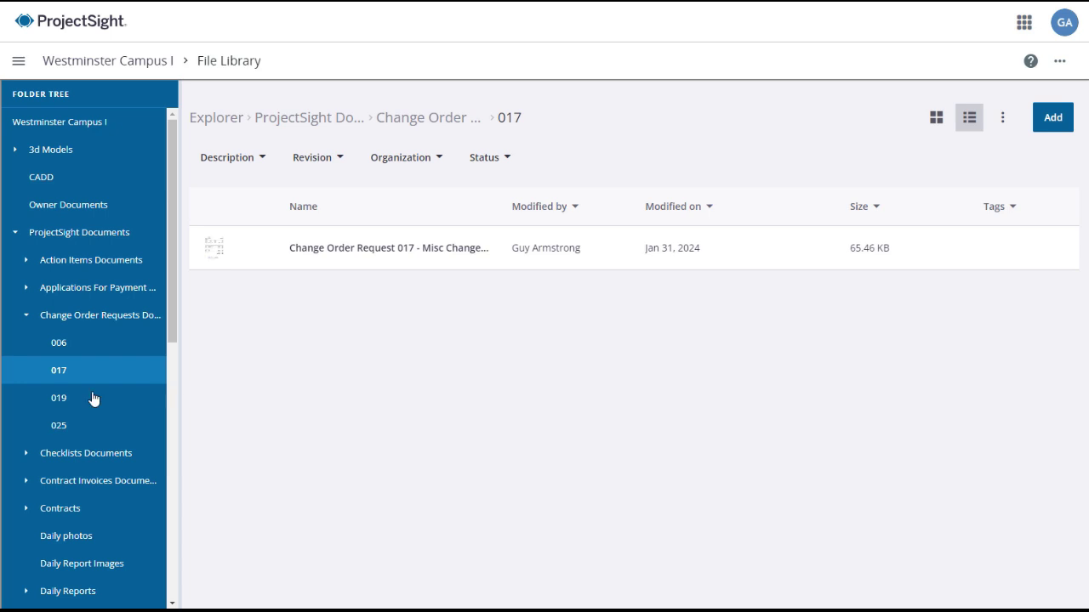
click(25, 315)
click(13, 234)
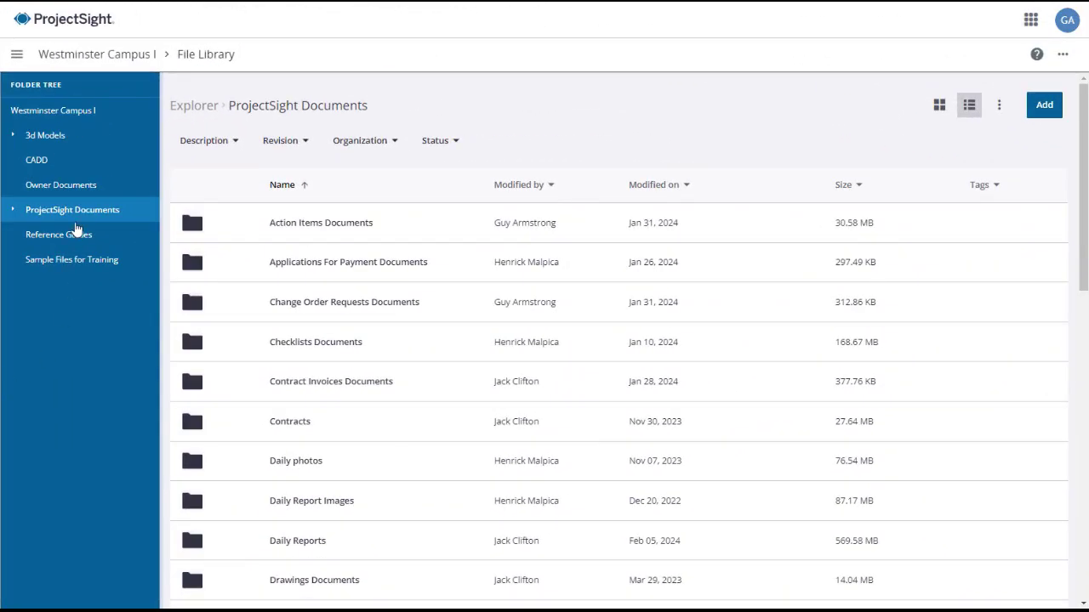
click(75, 111)
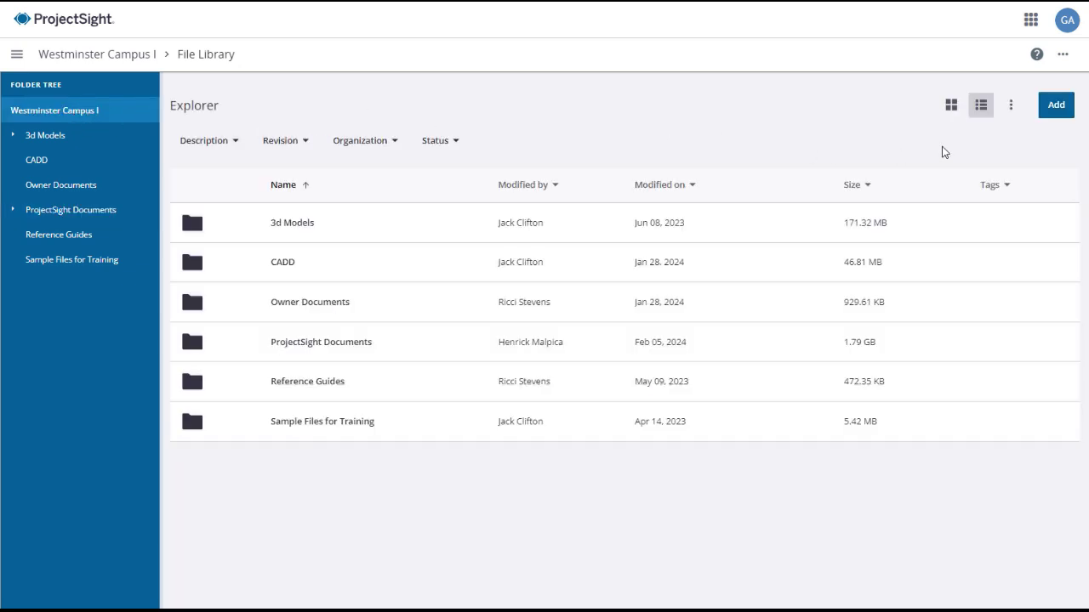
- Create a folder named Internal Documents in the project's root folder
click(1054, 119)
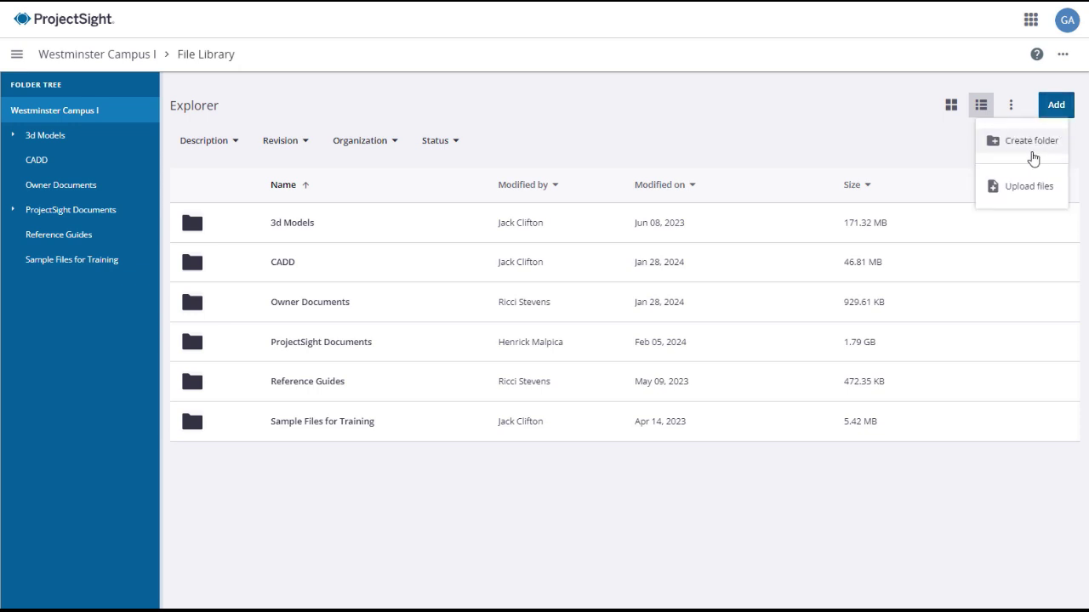
click(1031, 145)
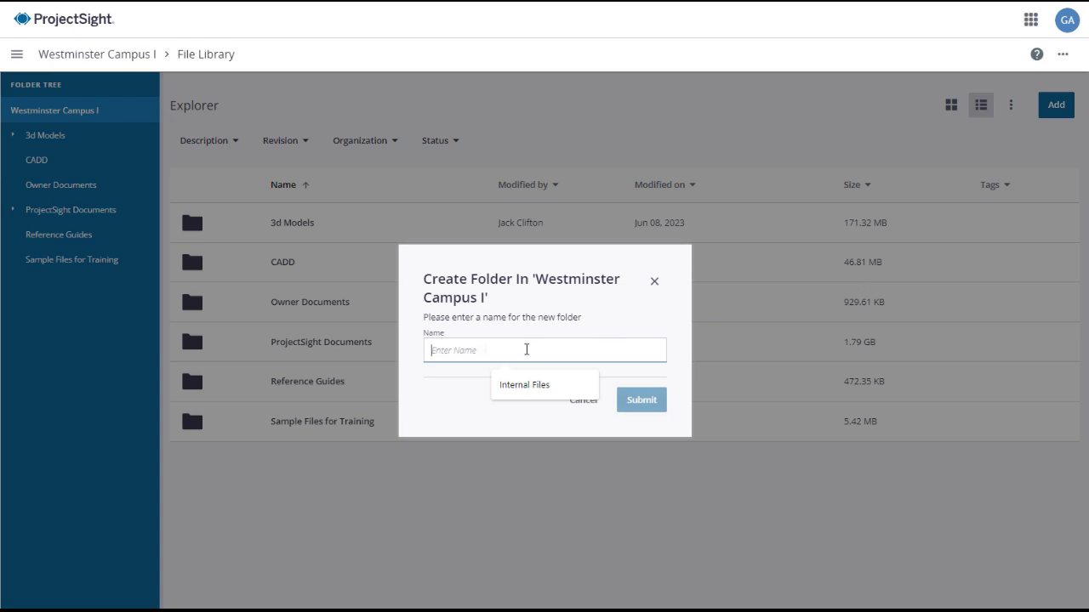
text(Internal Documents)
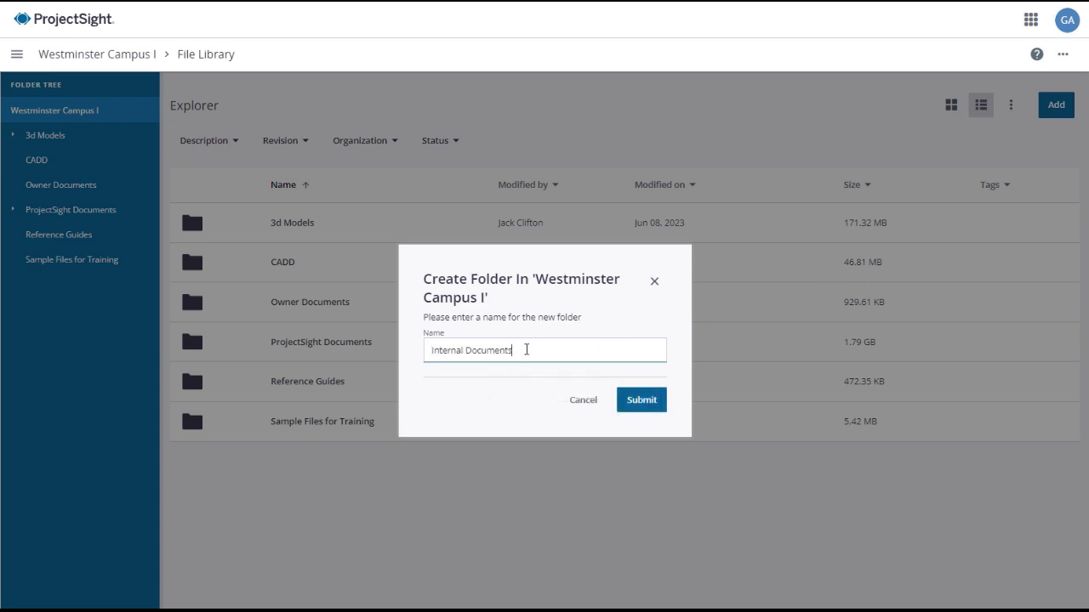
click(644, 402)
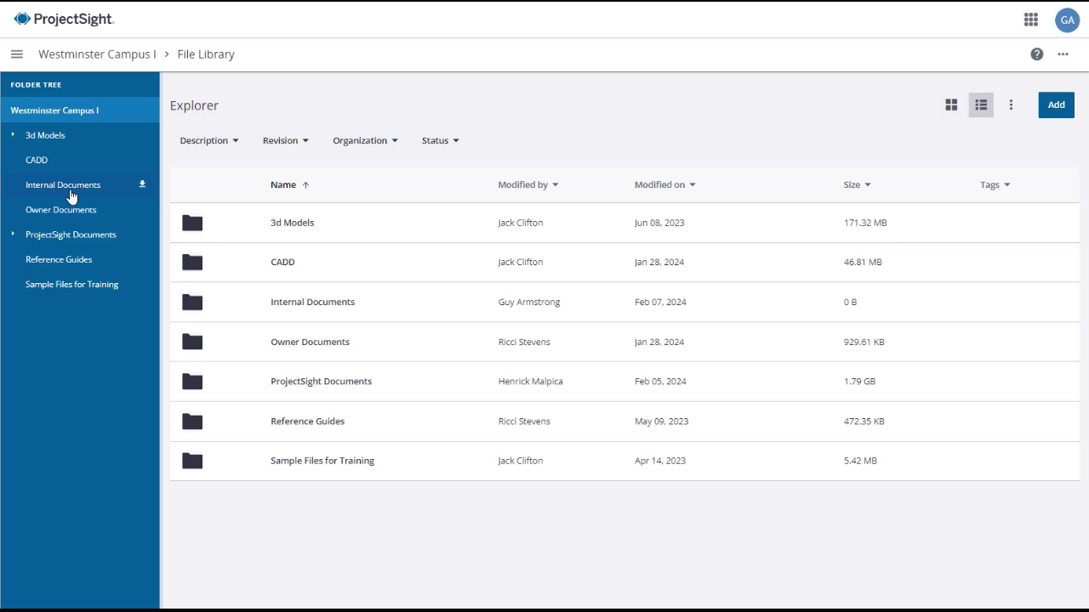
- Set the Internal Documents folder's default permission to No access, give the 2. Project Administrator group Full access, and save
click(72, 195)
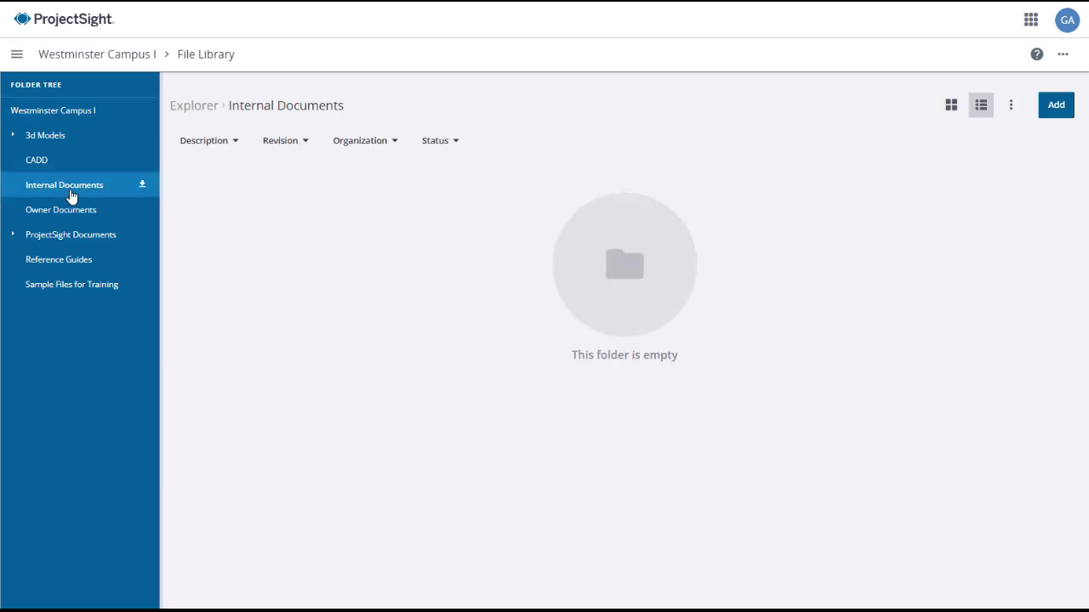
click(1011, 107)
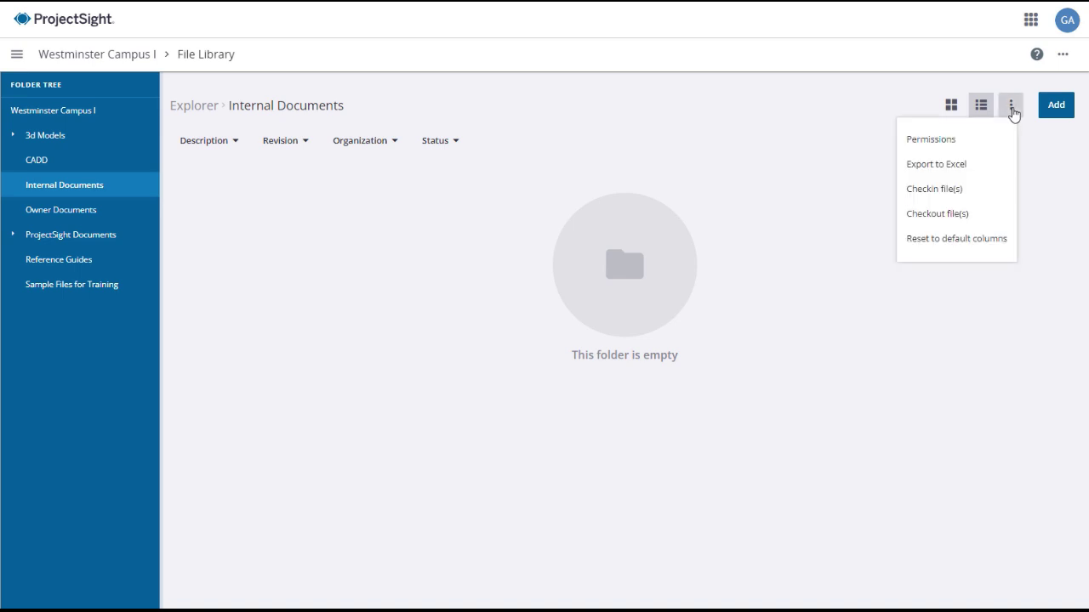
click(941, 145)
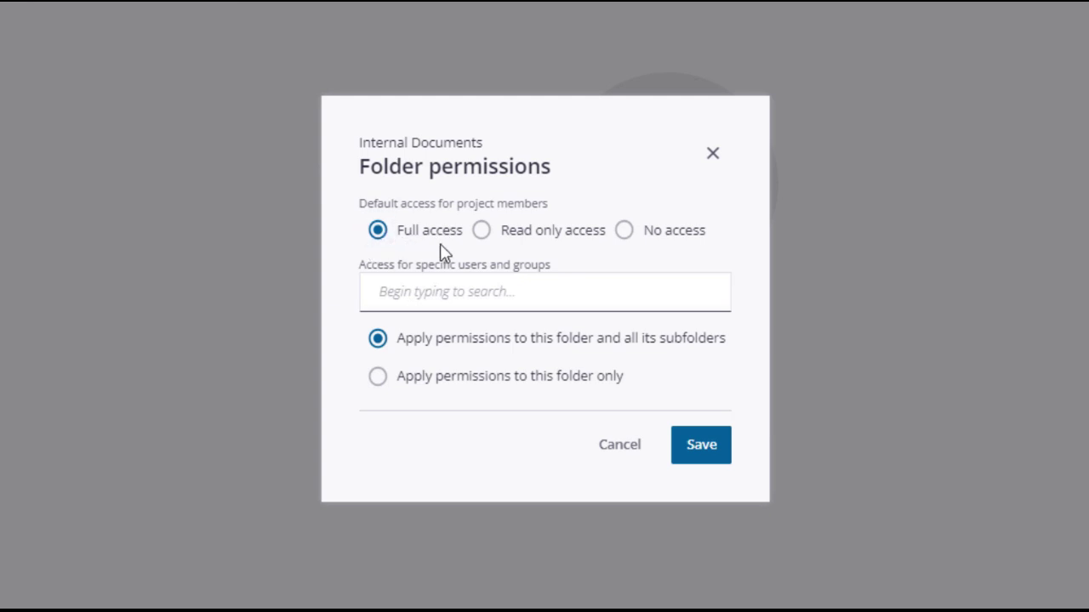
click(626, 235)
text(pro)
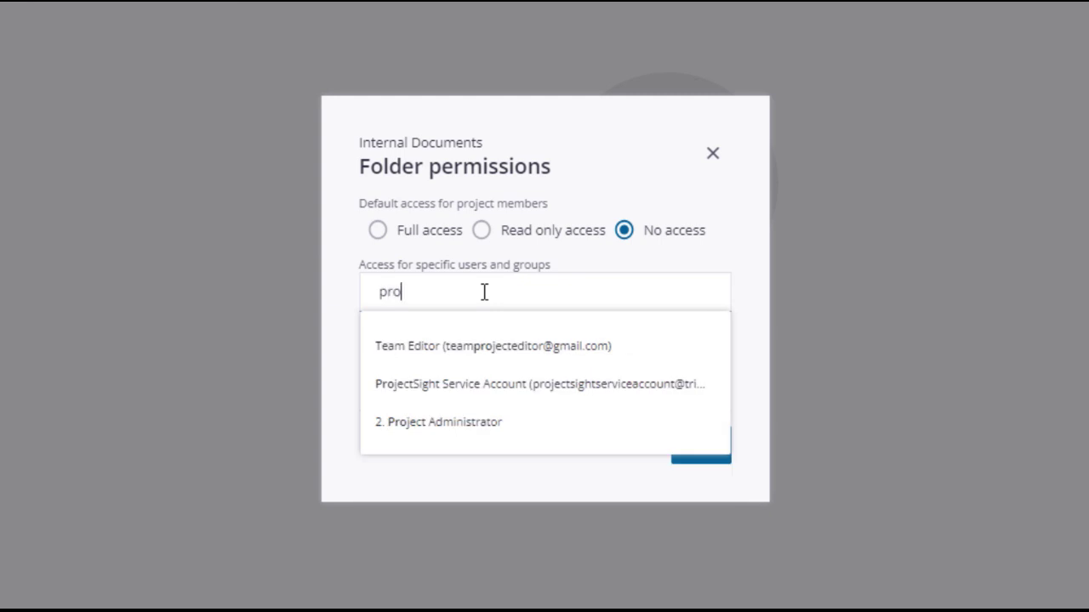
click(463, 421)
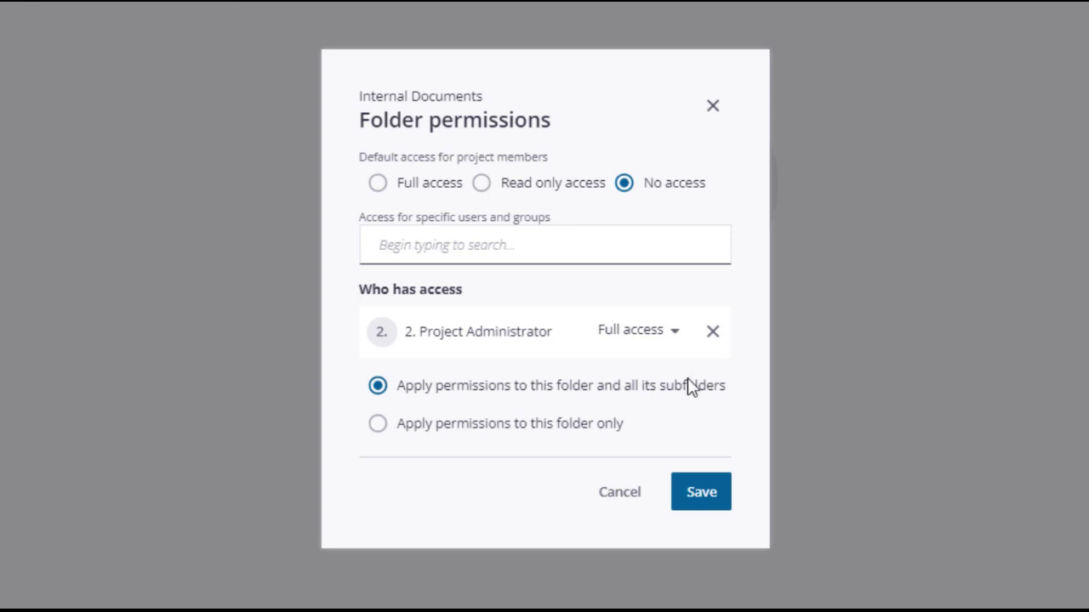
click(672, 333)
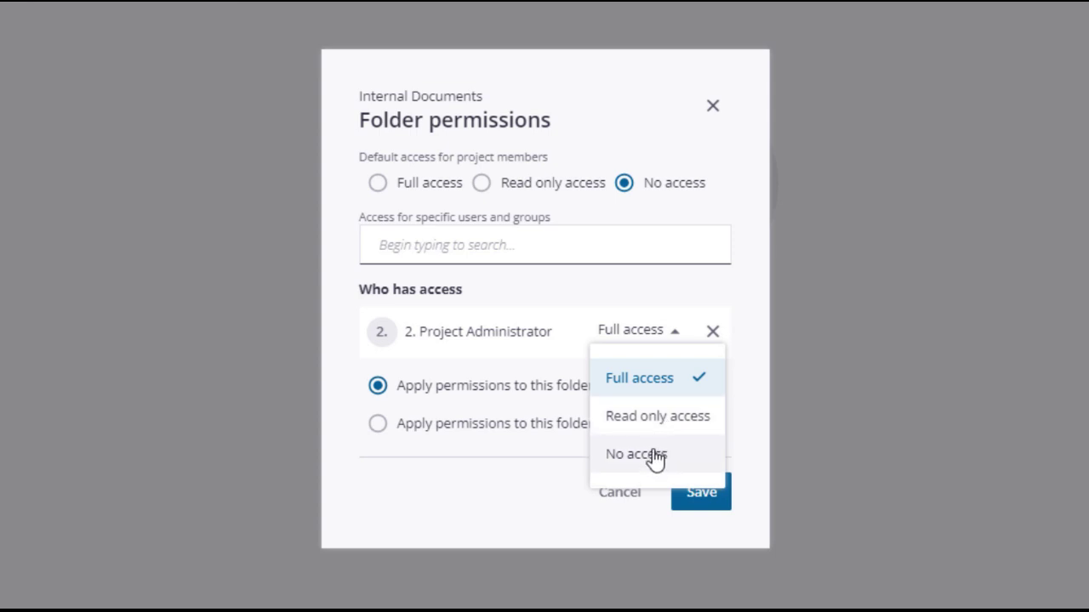
click(669, 393)
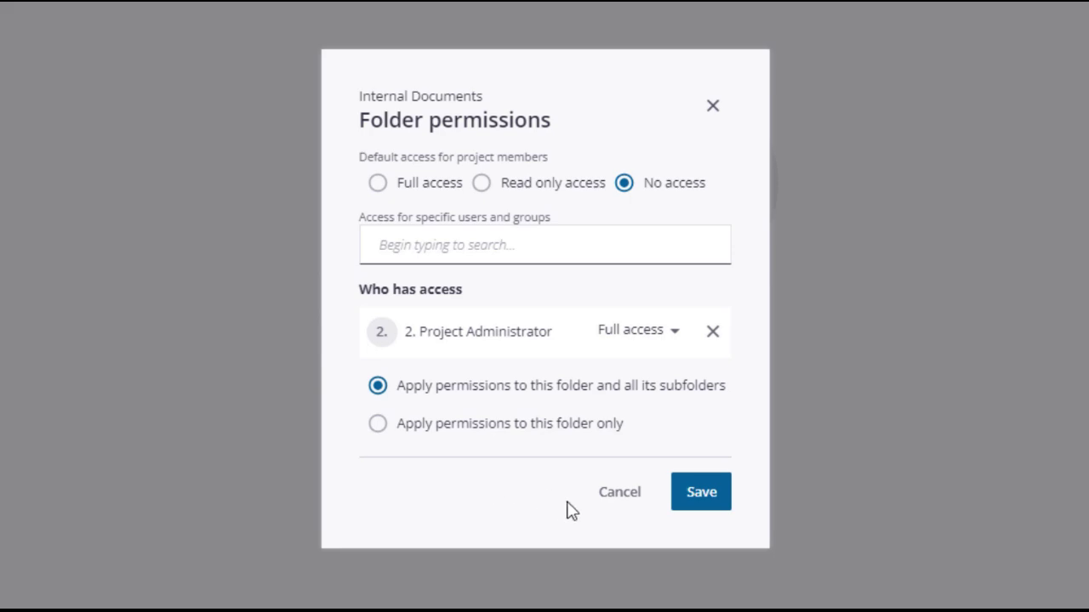
click(705, 500)
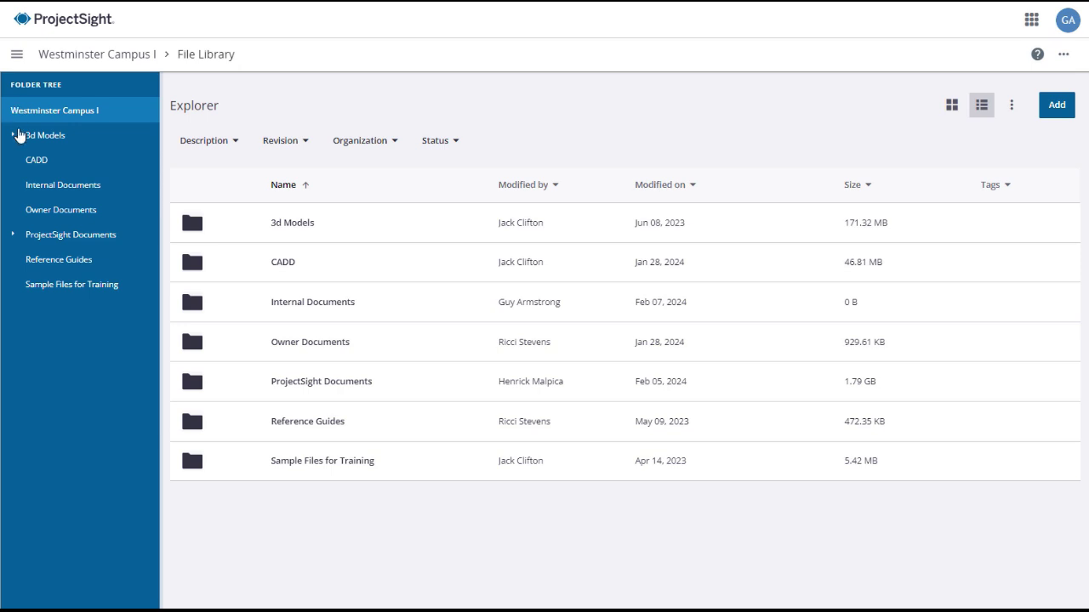
- Go to folder 005 under ProjectSight Documents, Field Work Directives, and select the CapturedImage-2023-07-27.jpeg file
click(13, 236)
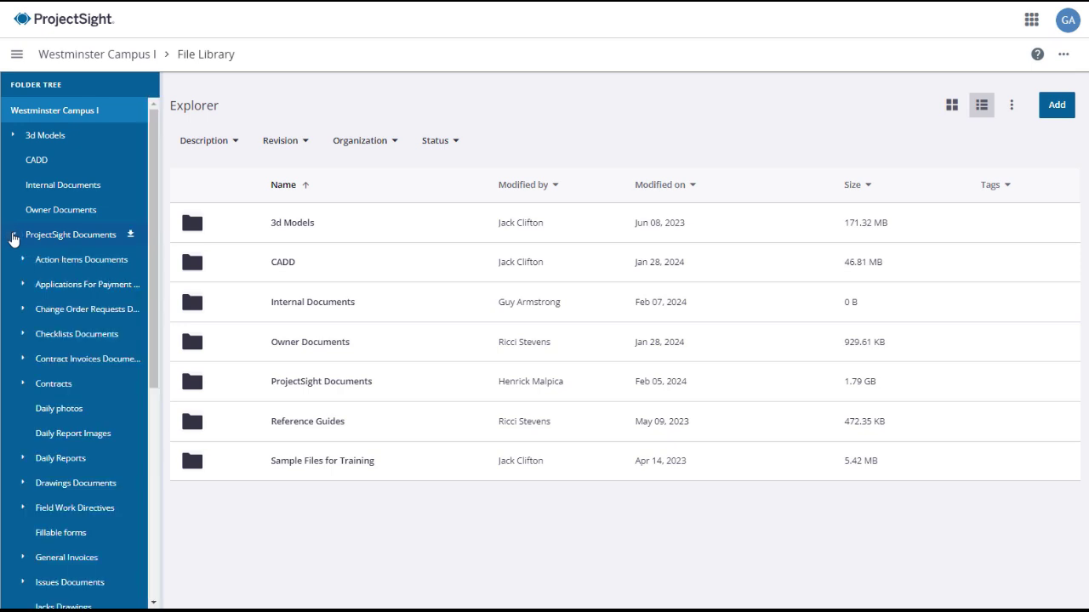
click(22, 509)
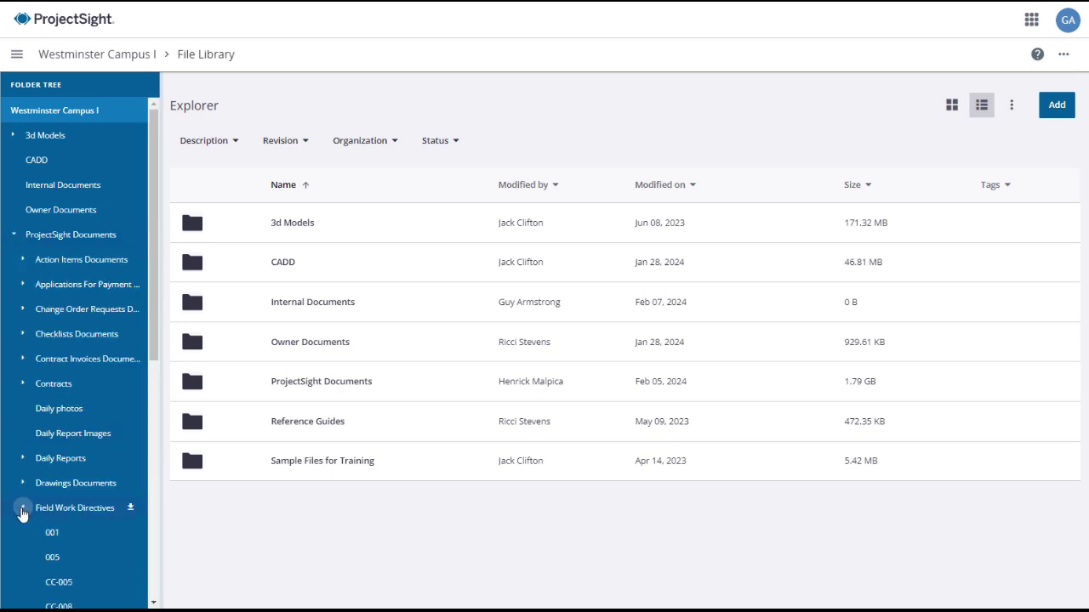
click(51, 561)
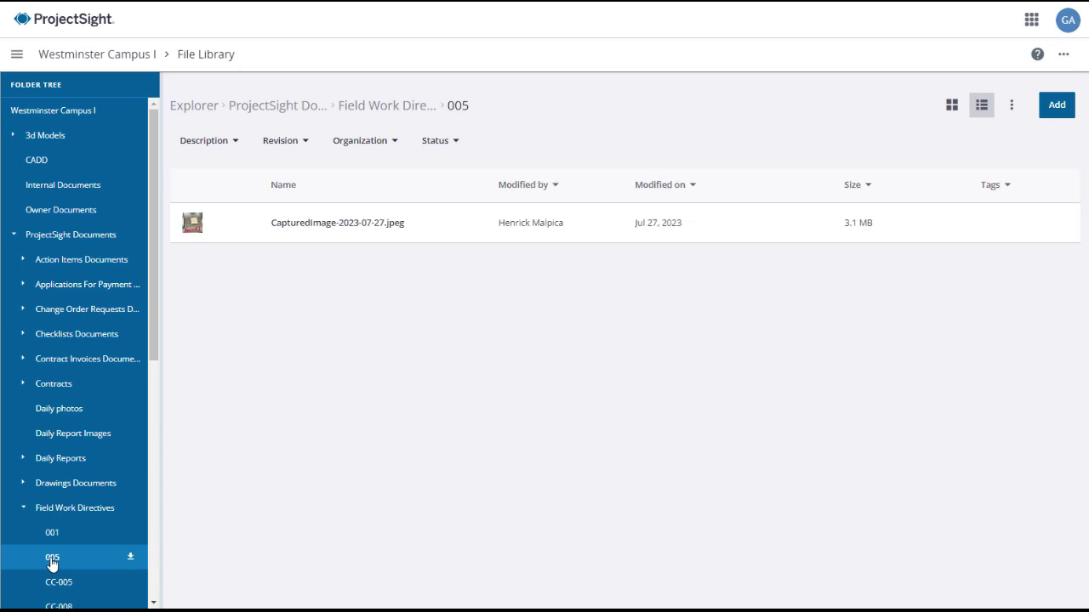
click(193, 225)
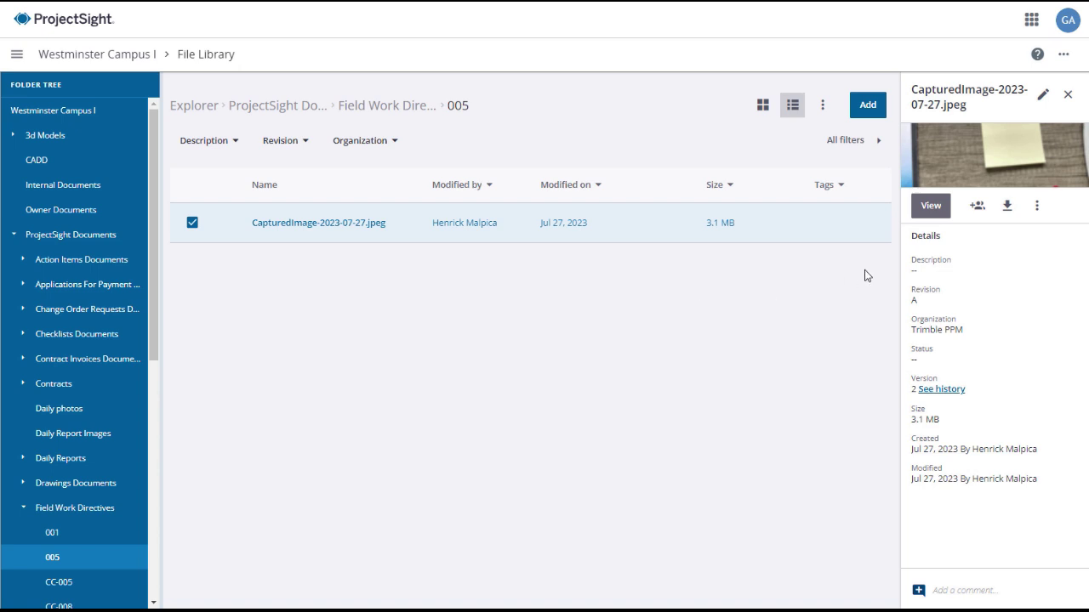
- Start sharing CapturedImage-2023-07-27.jpeg with specific members of the project and add a project member as recipient
click(976, 208)
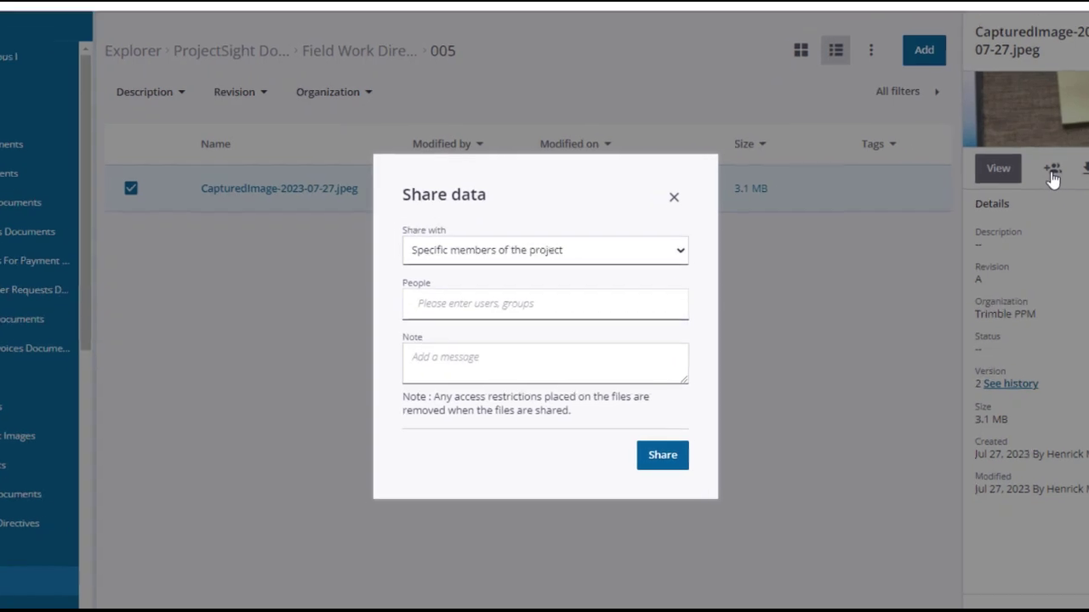
click(683, 254)
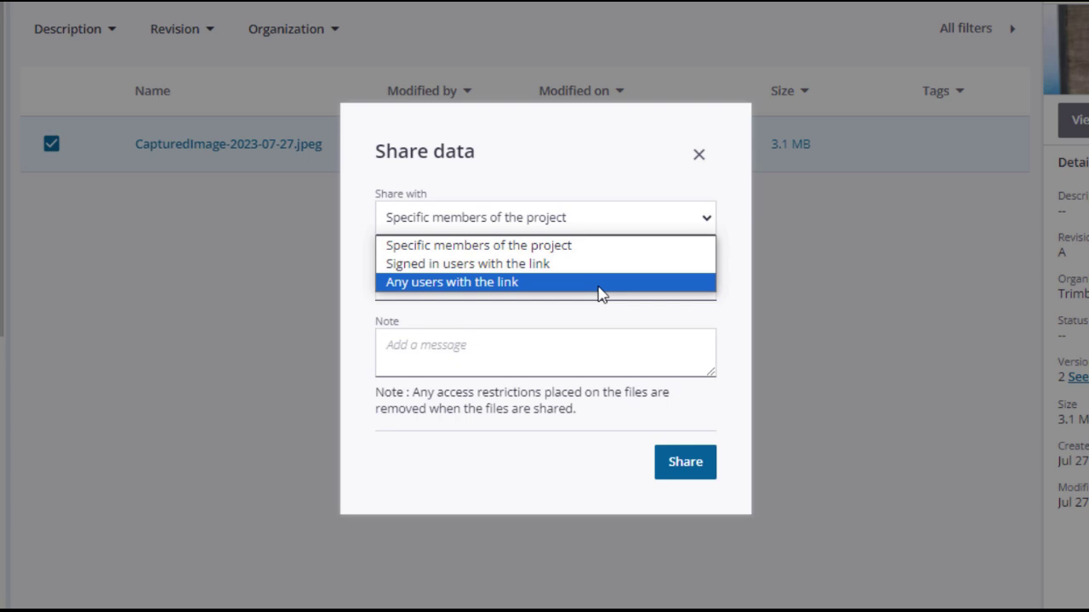
click(595, 245)
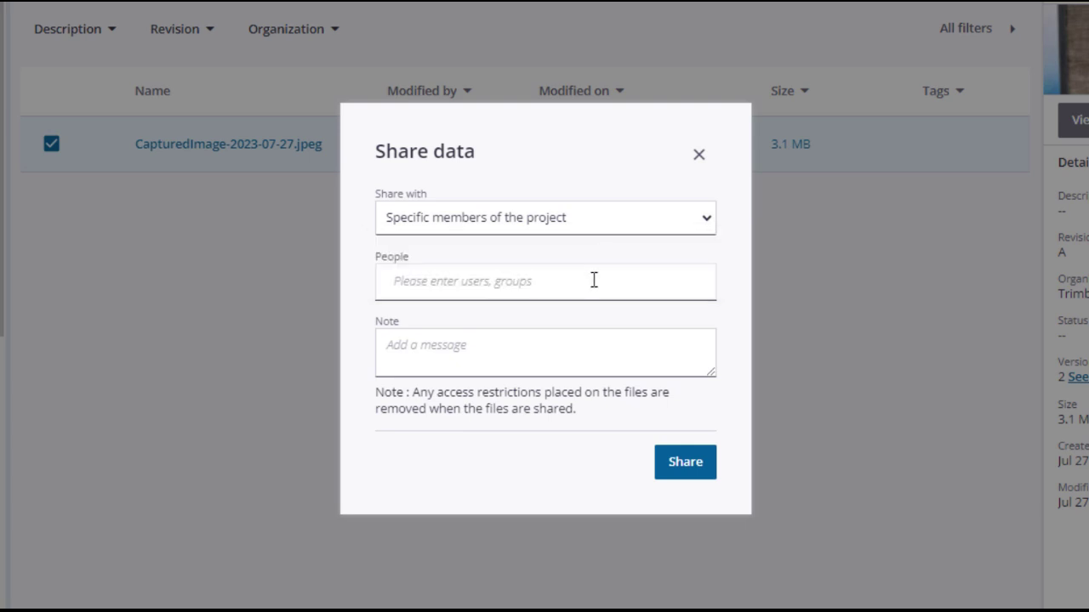
click(584, 284)
text(ricci)
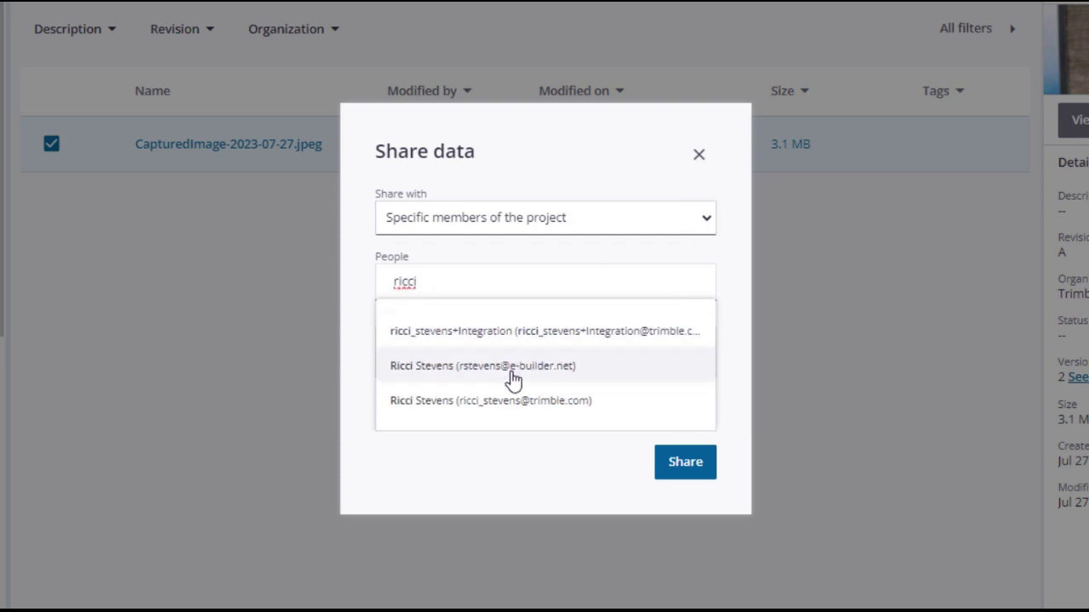
click(510, 405)
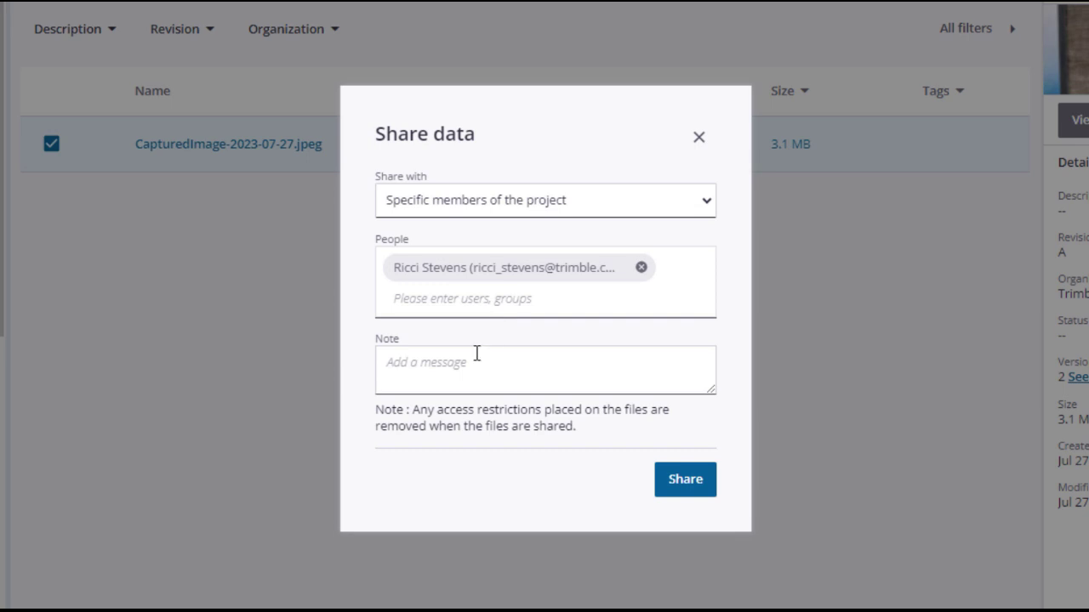
- Add the note "Please review" to the share and send it
click(438, 360)
text(Please review)
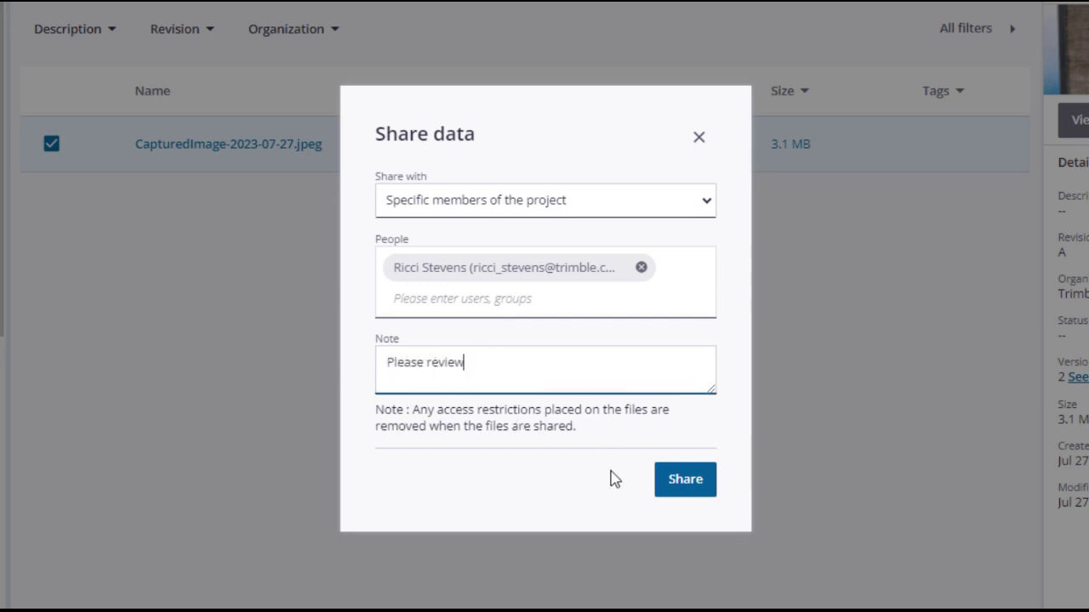
click(693, 483)
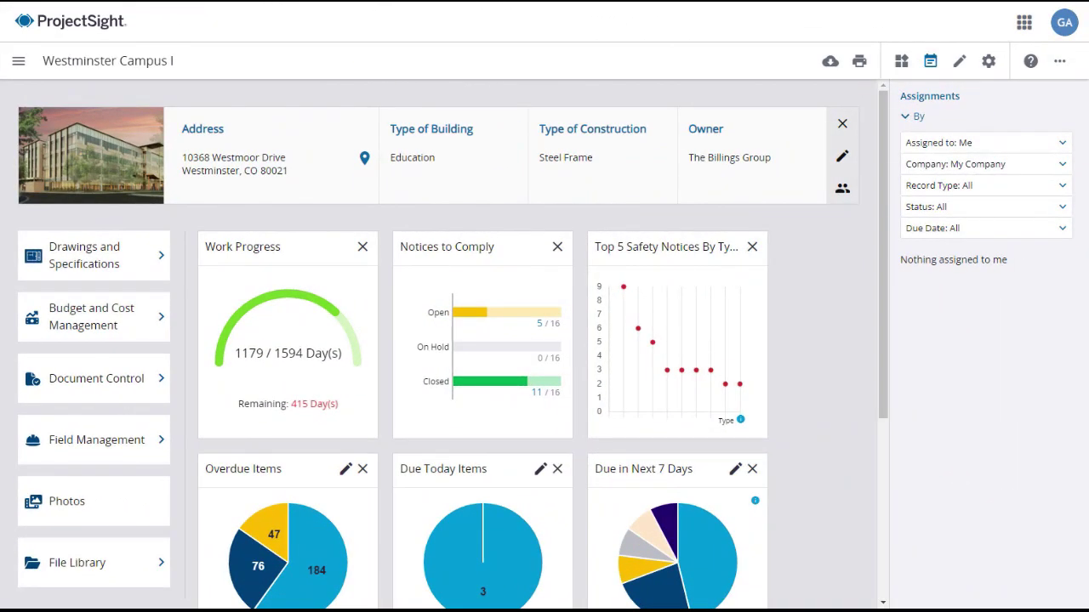
- In the File Library's 3d Models folder, select Office_A_20110811.ifc and look over its editable properties without saving changes
mouse_move(164, 568)
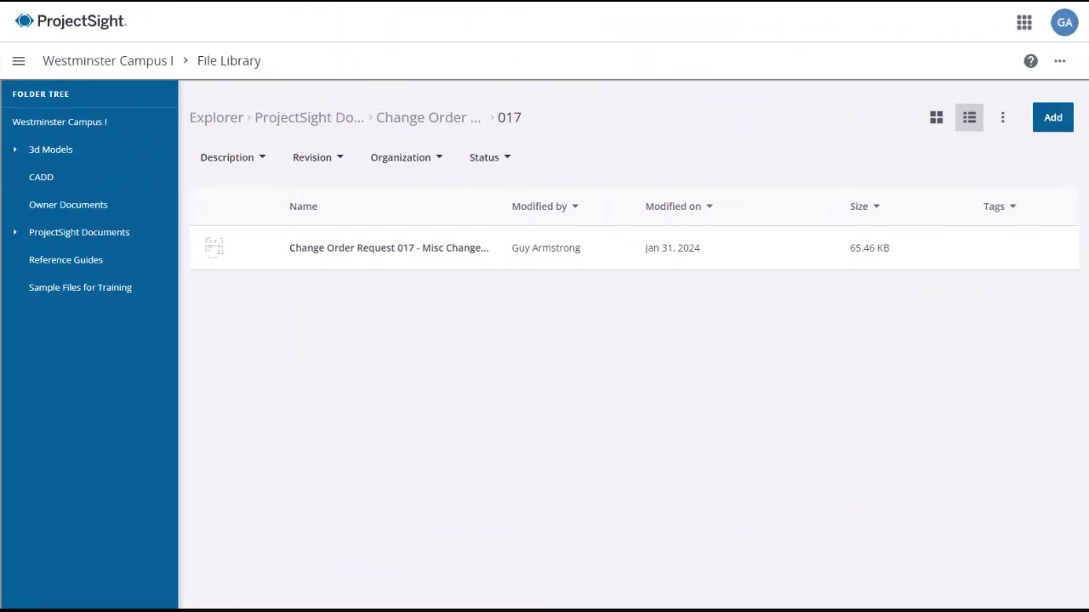
click(46, 158)
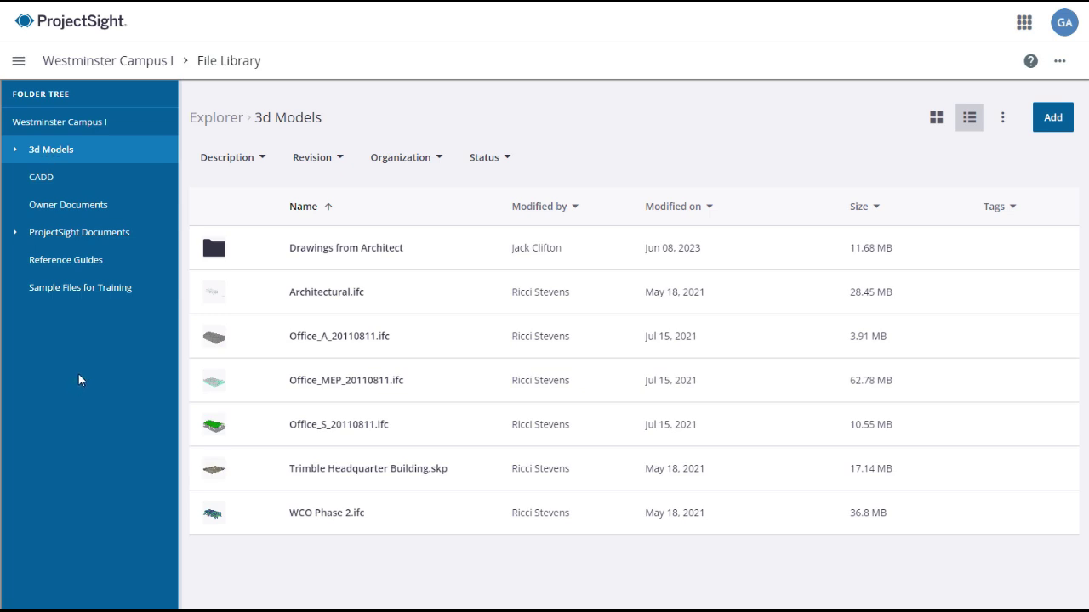
click(213, 338)
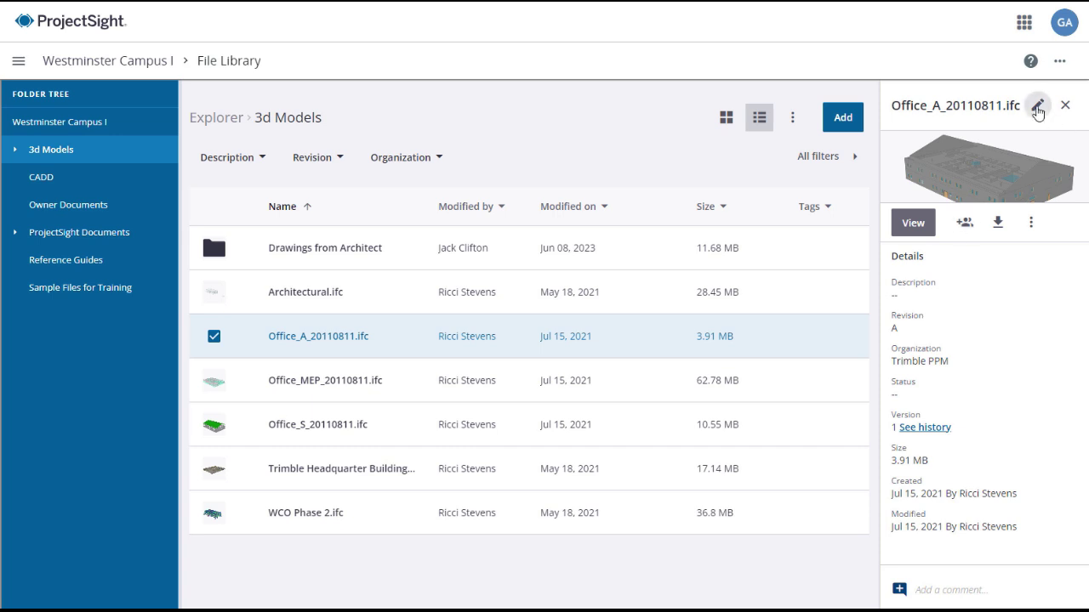
click(1037, 105)
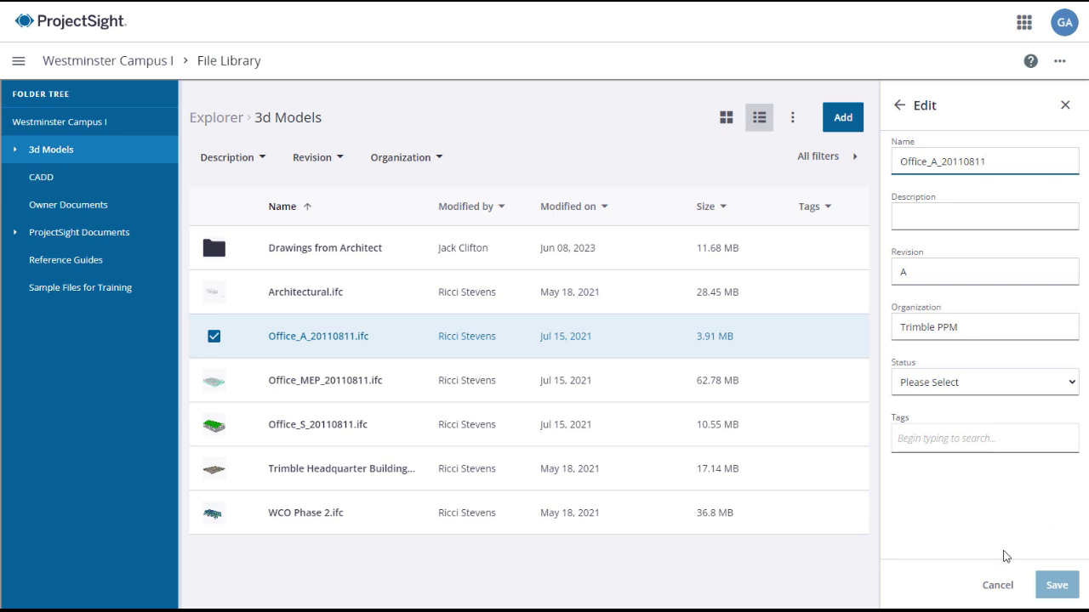
click(998, 586)
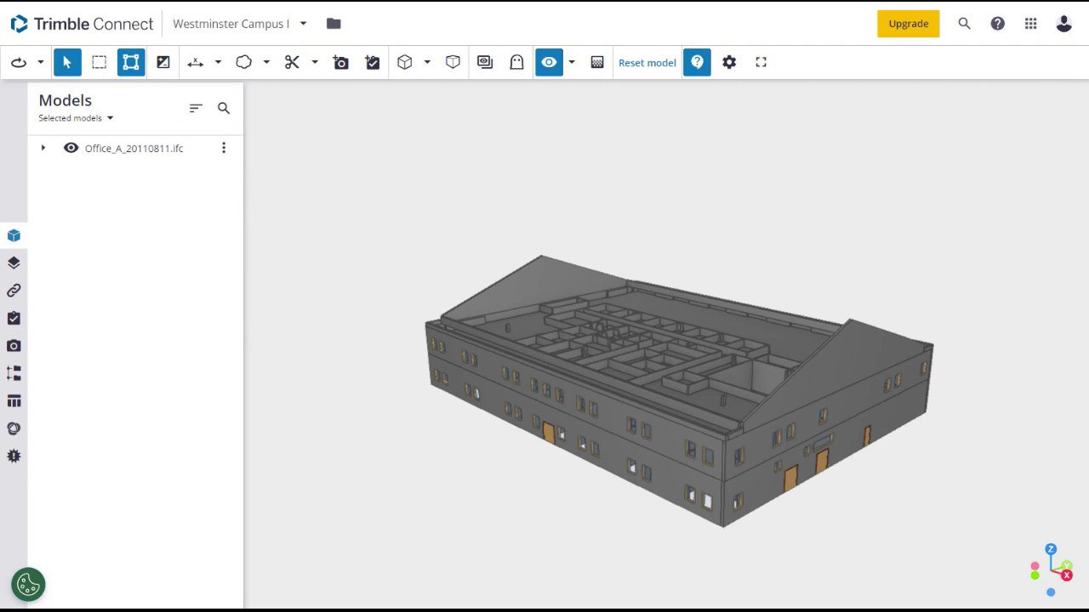
- Inspect the Office_A_20110811.ifc building up close and from the side in the Trimble Connect viewer, and reset the model
scroll(765, 258, up, 5)
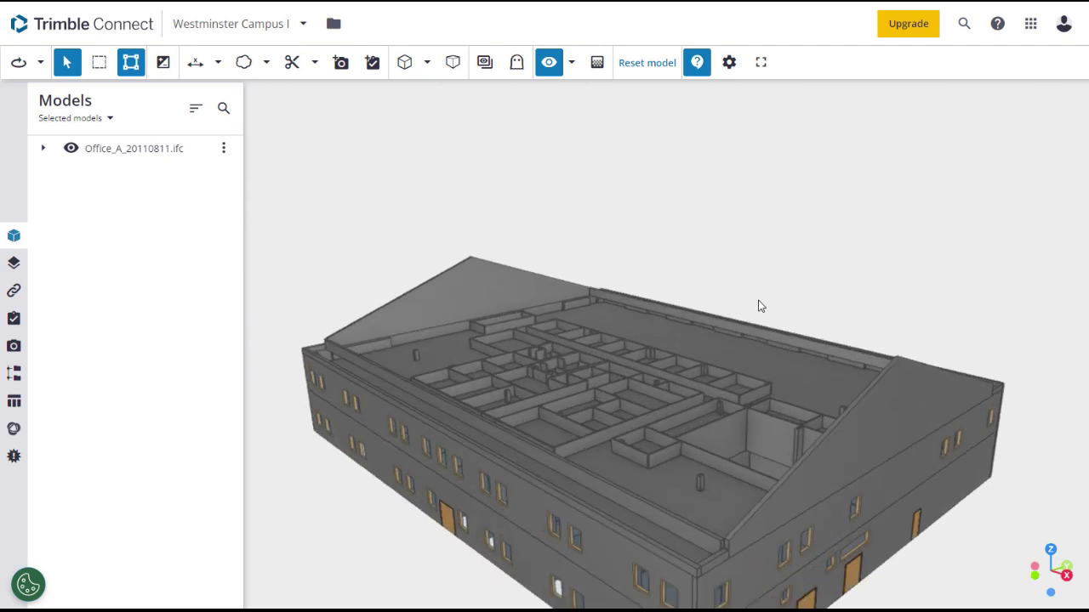
drag(761, 306, 799, 289)
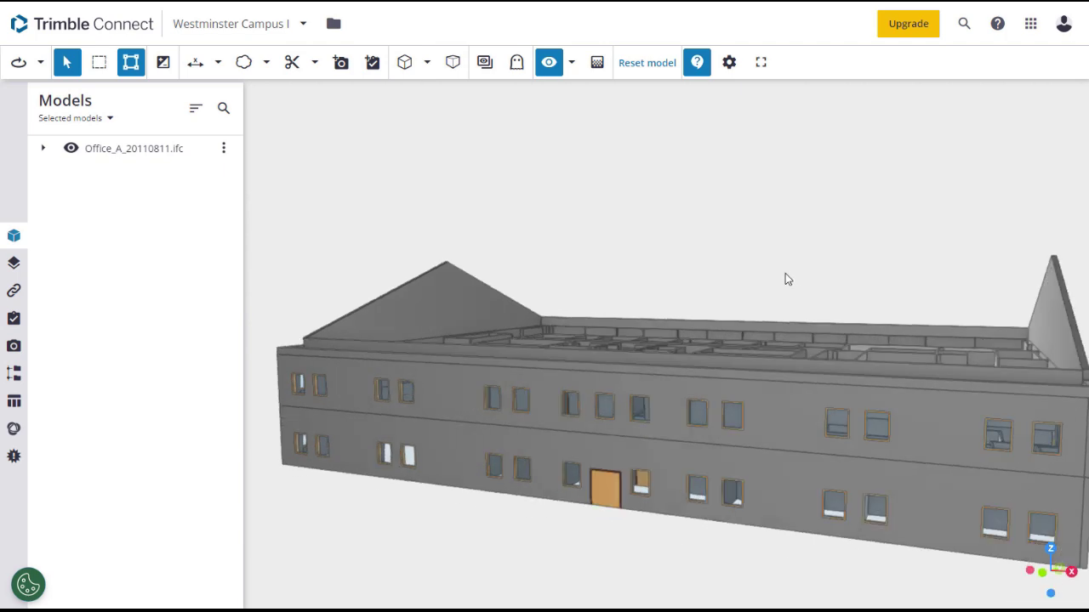
click(655, 71)
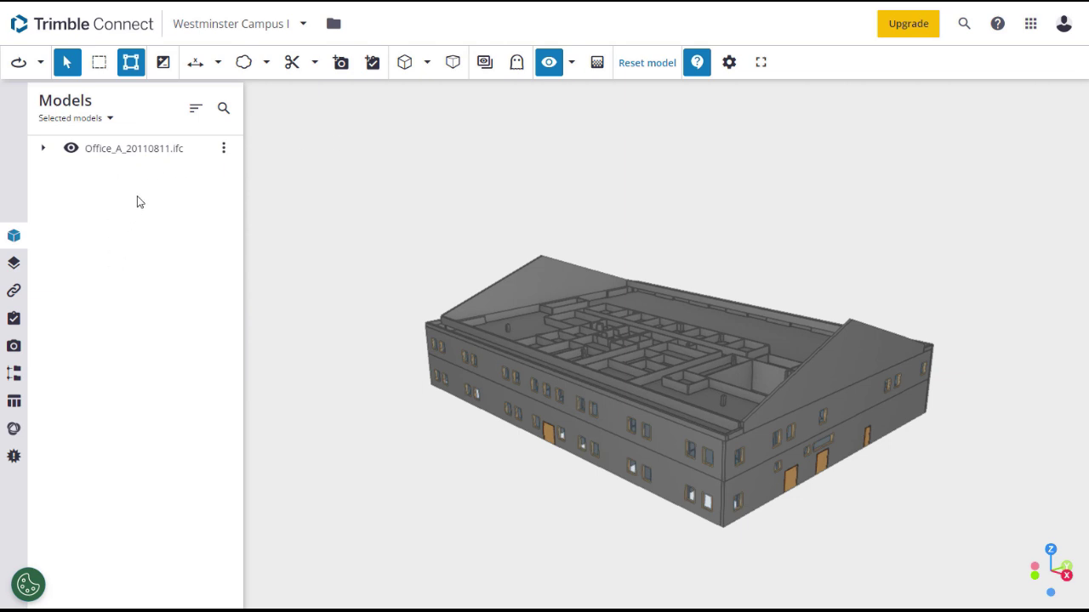
- Expand the Office_A_20110811.ifc hierarchy through Project Number, Default and IFCBUILDING, and select the Roof level
click(44, 151)
click(54, 175)
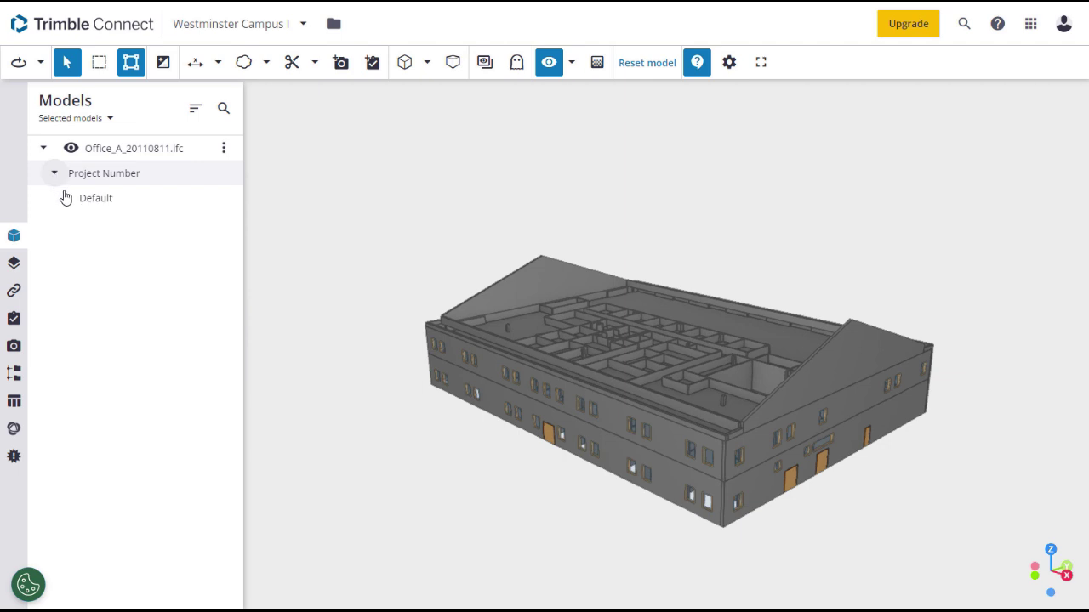
click(67, 200)
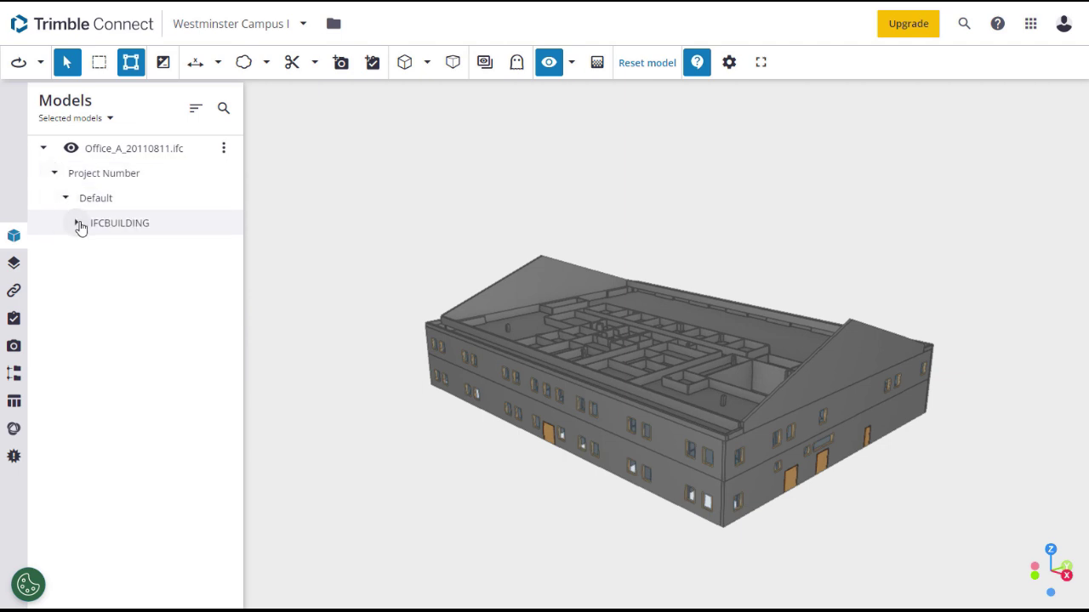
click(78, 224)
click(114, 303)
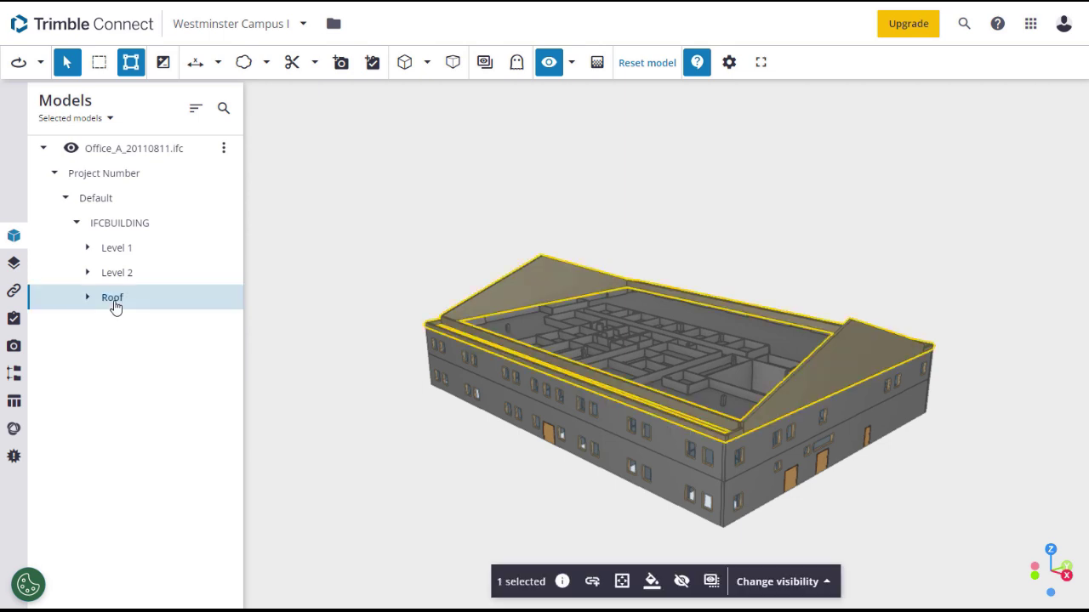